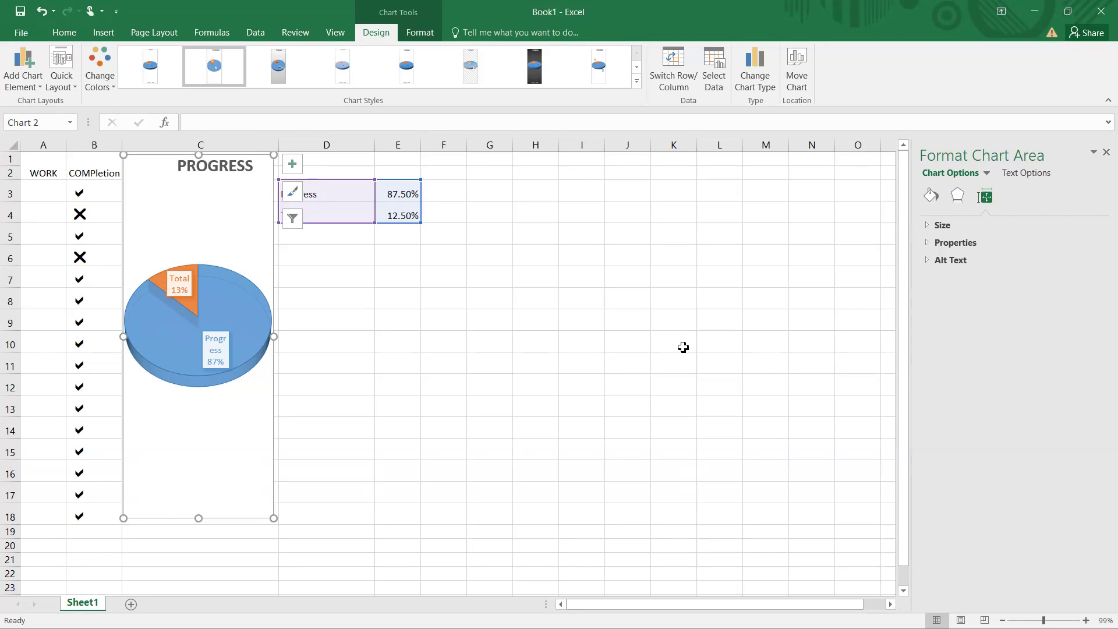
# Mark the task in cell B8 as not completed by entering r
pyautogui.click(475, 379)
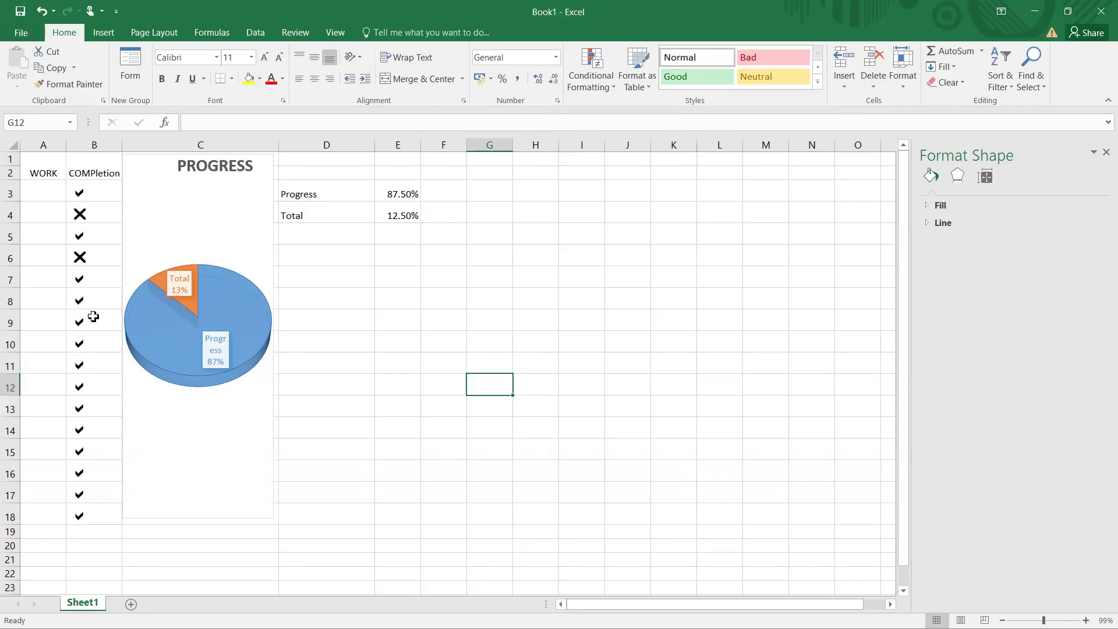
pyautogui.click(90, 197)
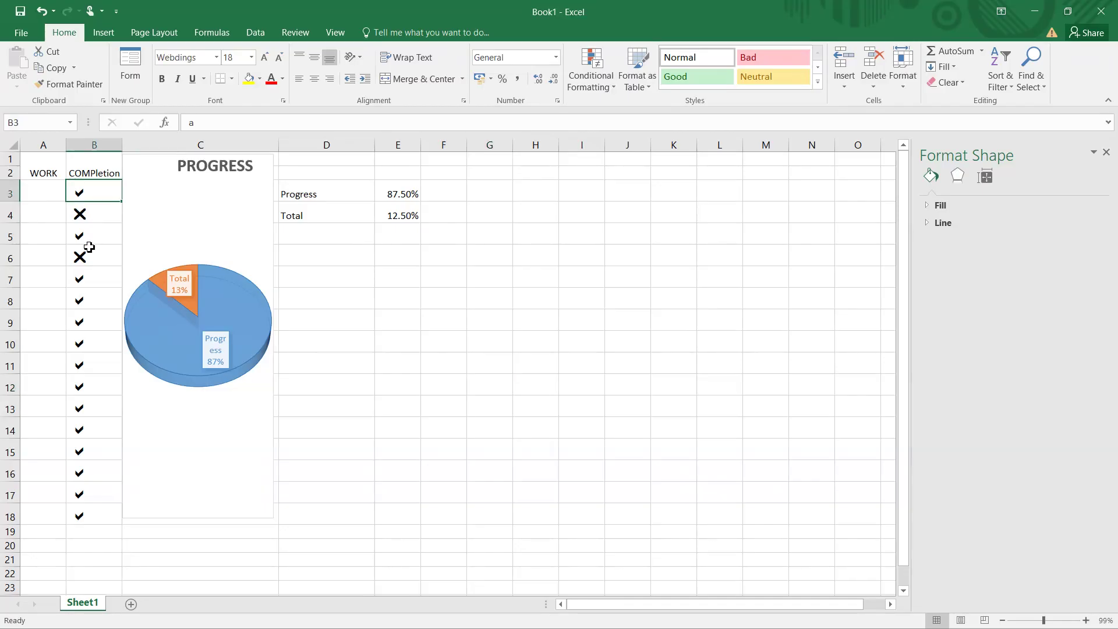
pyautogui.click(91, 303)
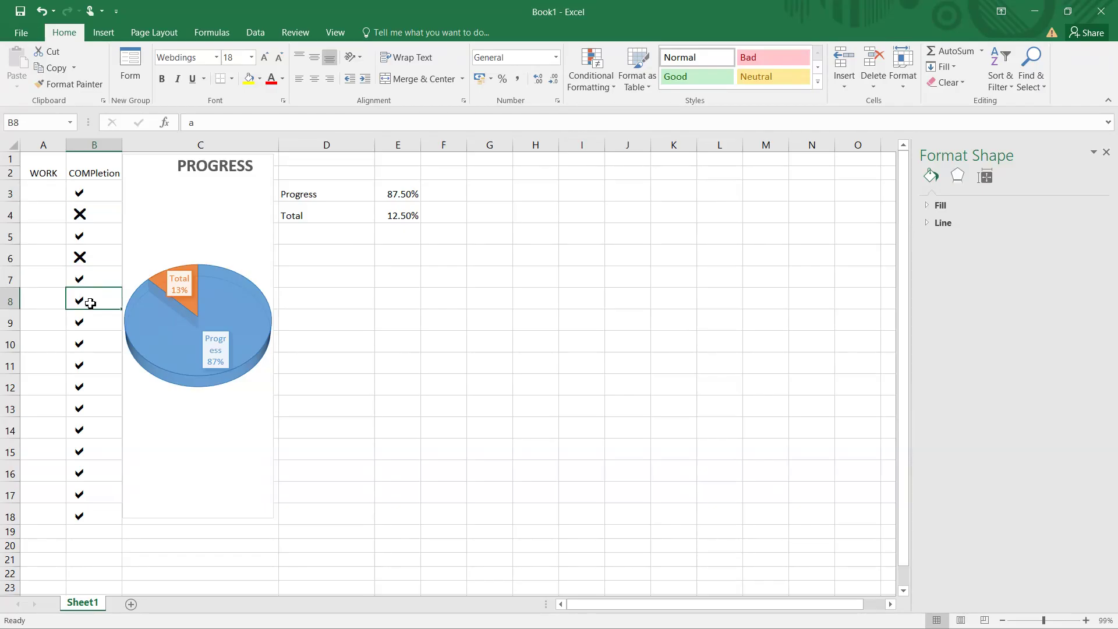
pyautogui.write('r')
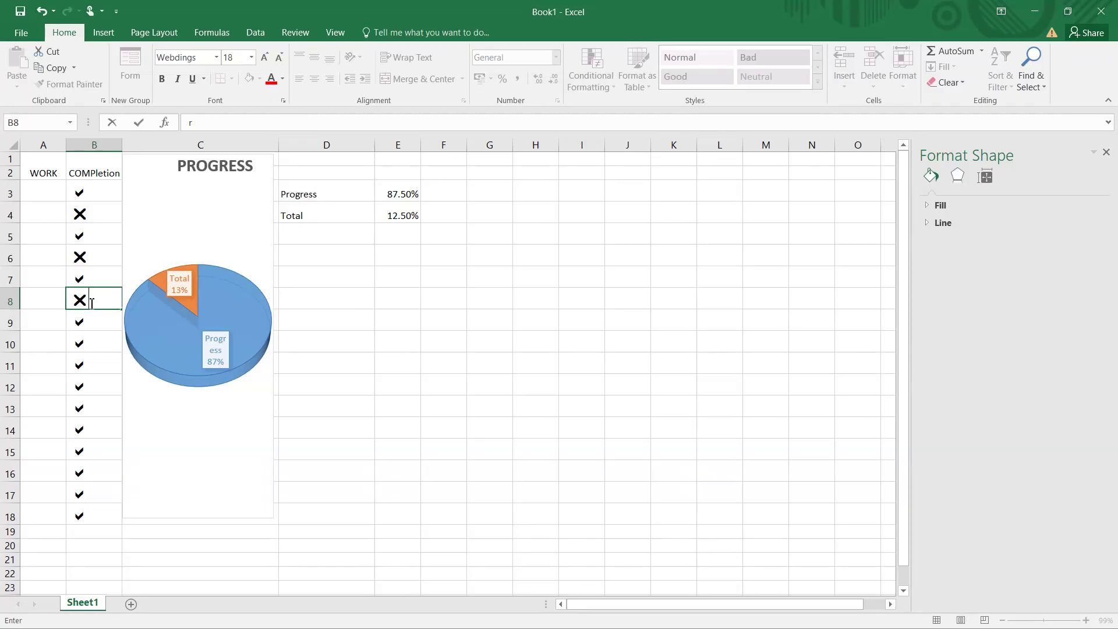
pyautogui.press('Return')
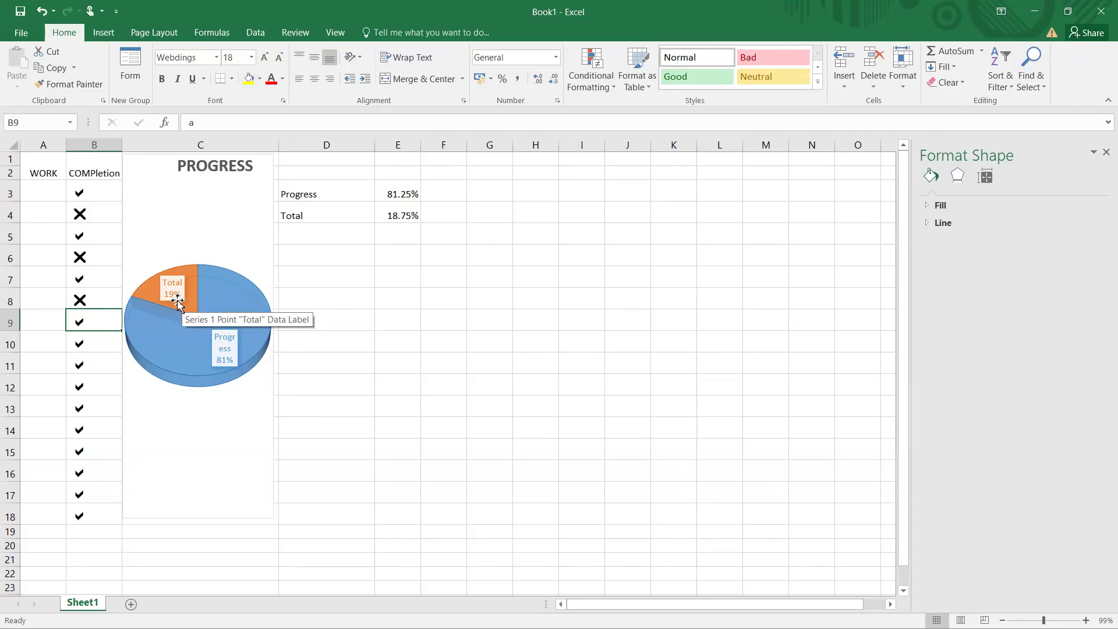
# Fill cells B3 through B8 with the letter a at once to show check marks
pyautogui.click(83, 197)
pyautogui.hotkey('shift', 'Down')
pyautogui.hotkey('shift', 'Down')
pyautogui.hotkey('shift', 'Down')
pyautogui.hotkey('shift', 'Down')
pyautogui.hotkey('shift', 'Down')
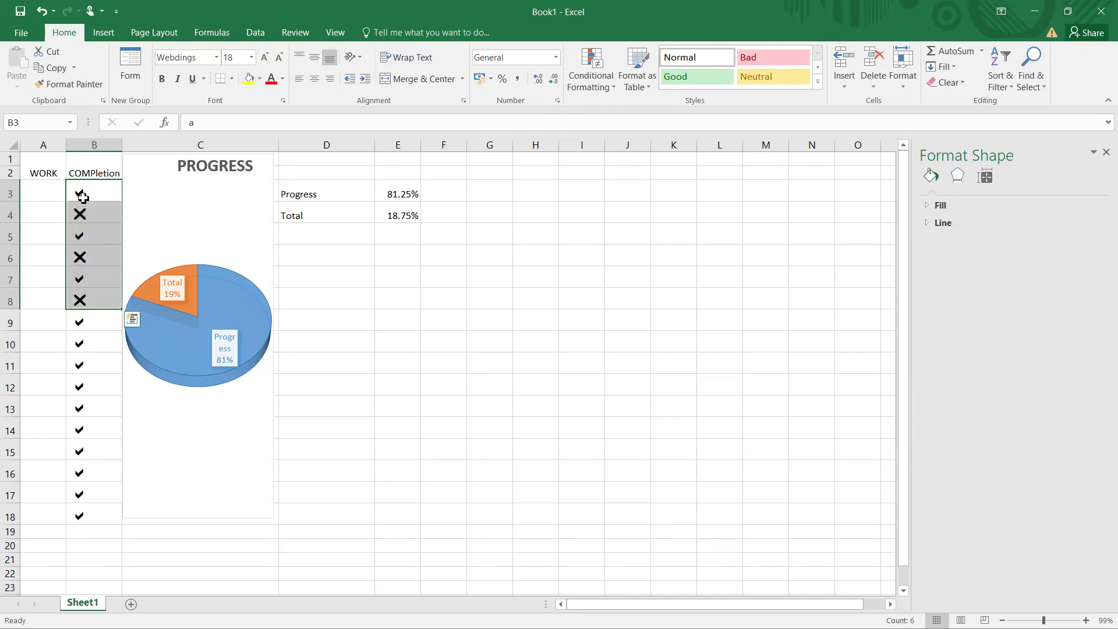
pyautogui.write('a')
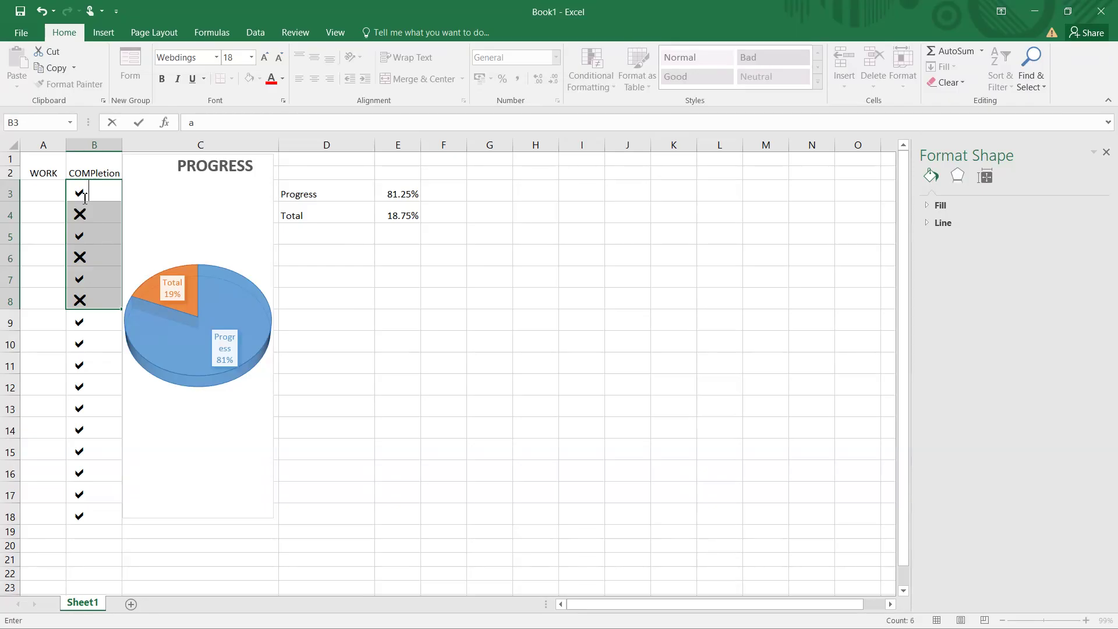
pyautogui.hotkey('ctrl', 'Return')
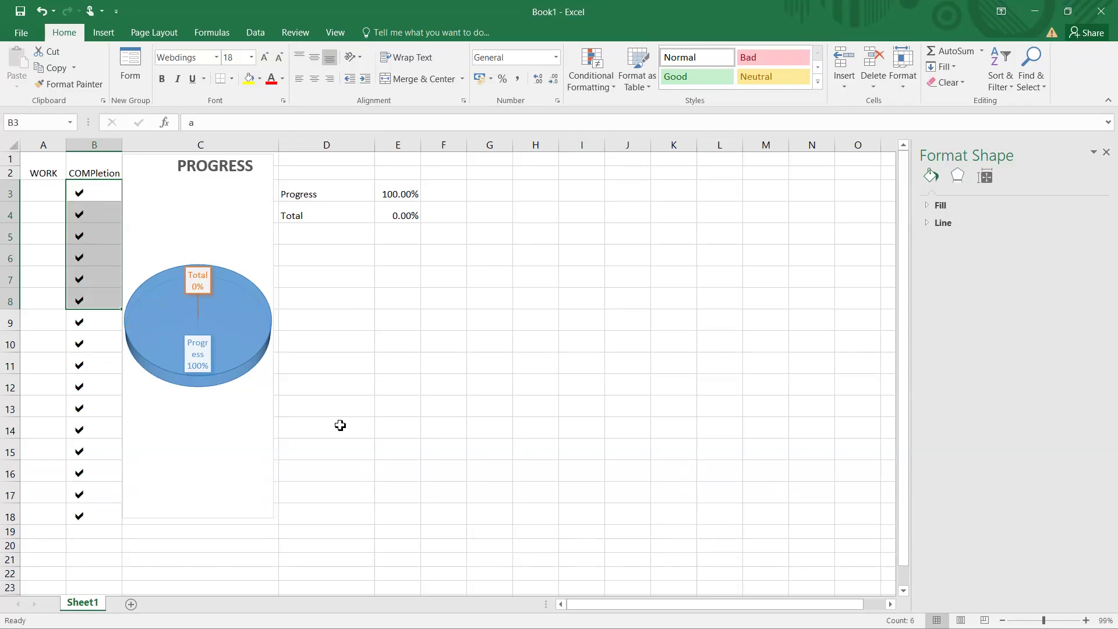
# Rename Sheet1 as master and set its tab color to standard red
pyautogui.doubleClick(81, 606)
pyautogui.write('master')
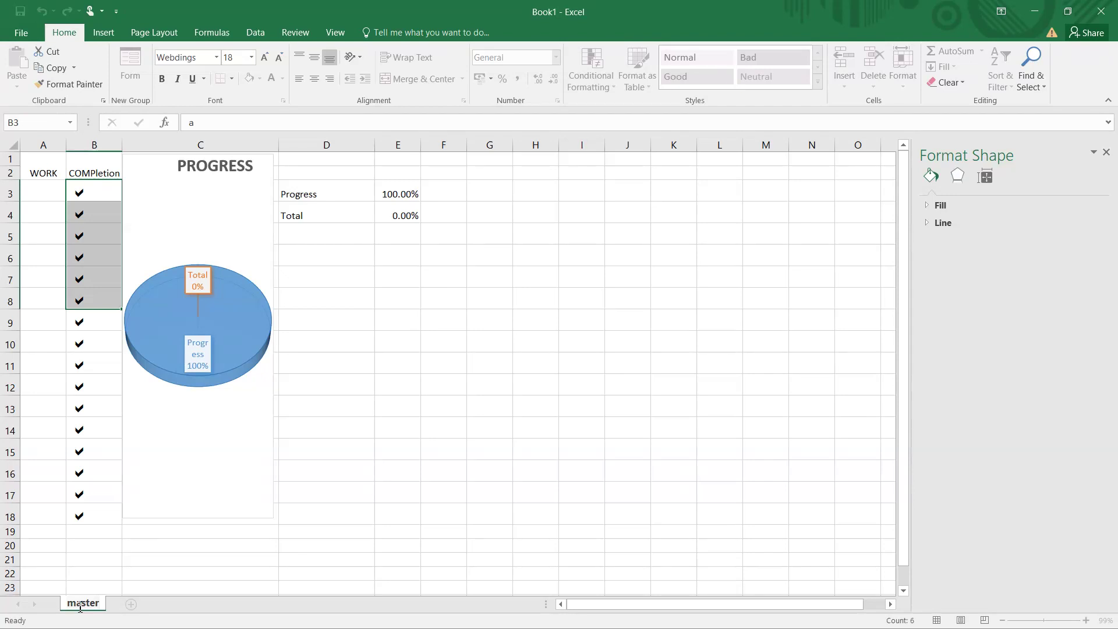
pyautogui.press('Return')
pyautogui.rightClick(84, 606)
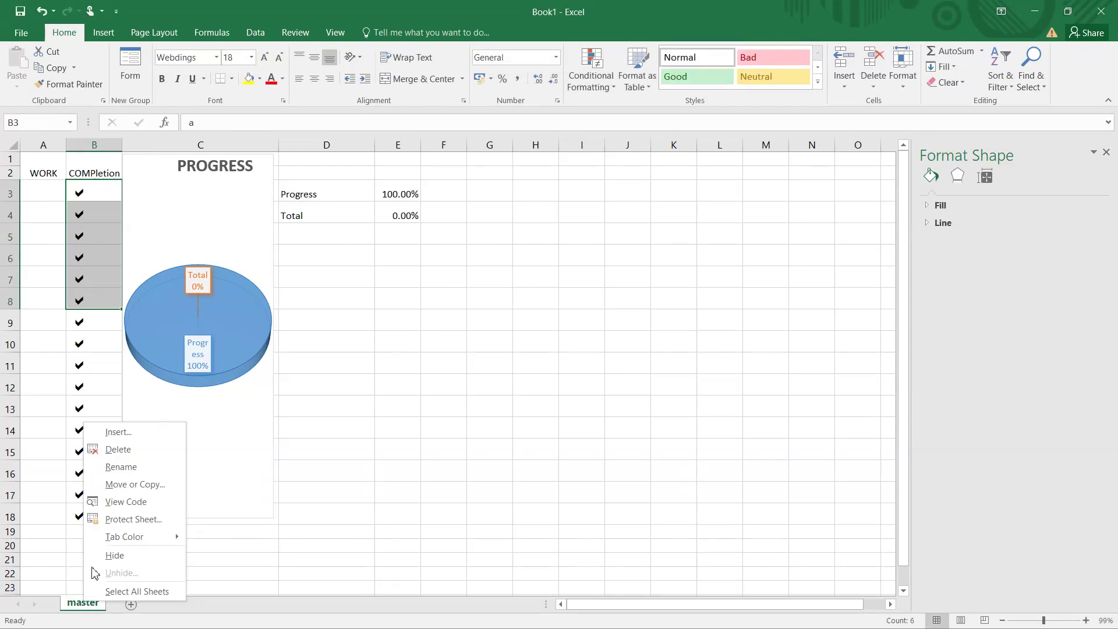
pyautogui.moveTo(169, 536)
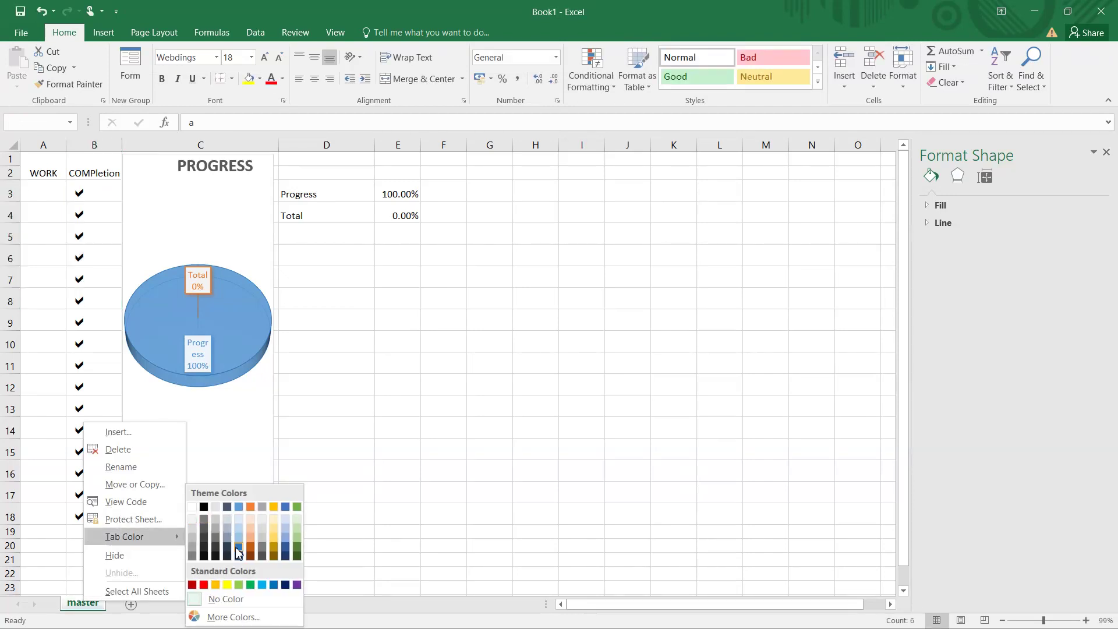
pyautogui.click(204, 584)
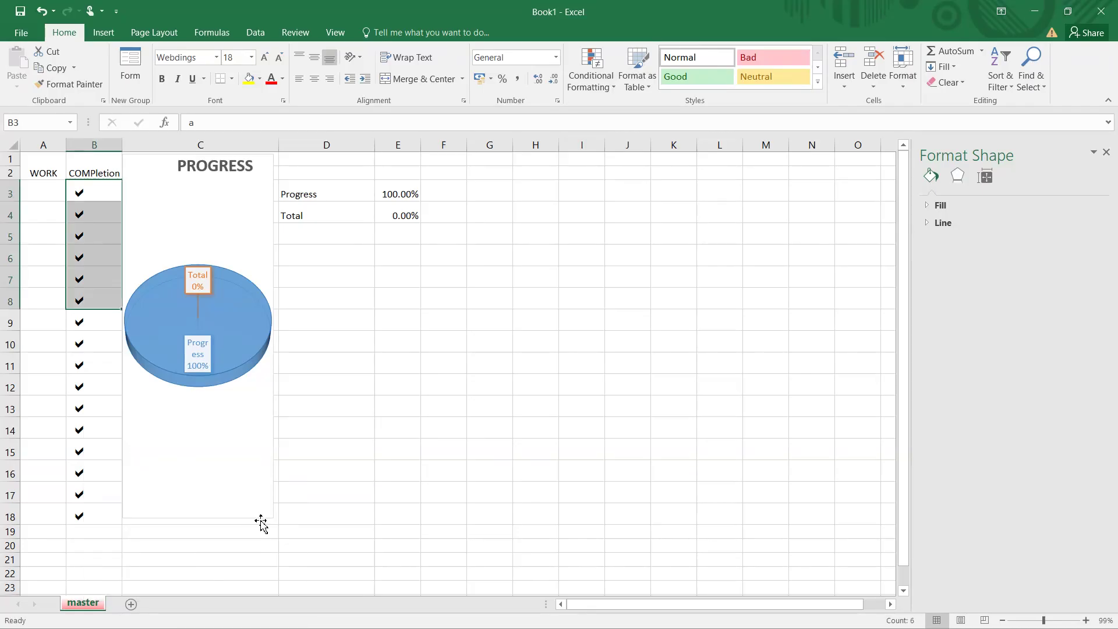
# Add a new worksheet and name it child
pyautogui.click(134, 605)
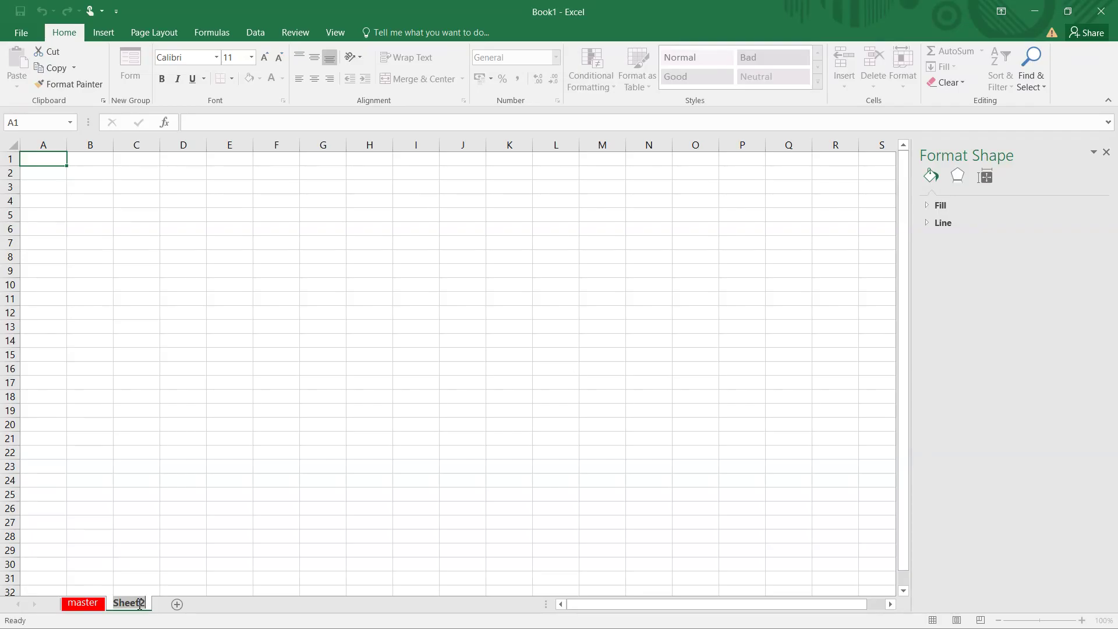
pyautogui.write('child')
pyautogui.press('Return')
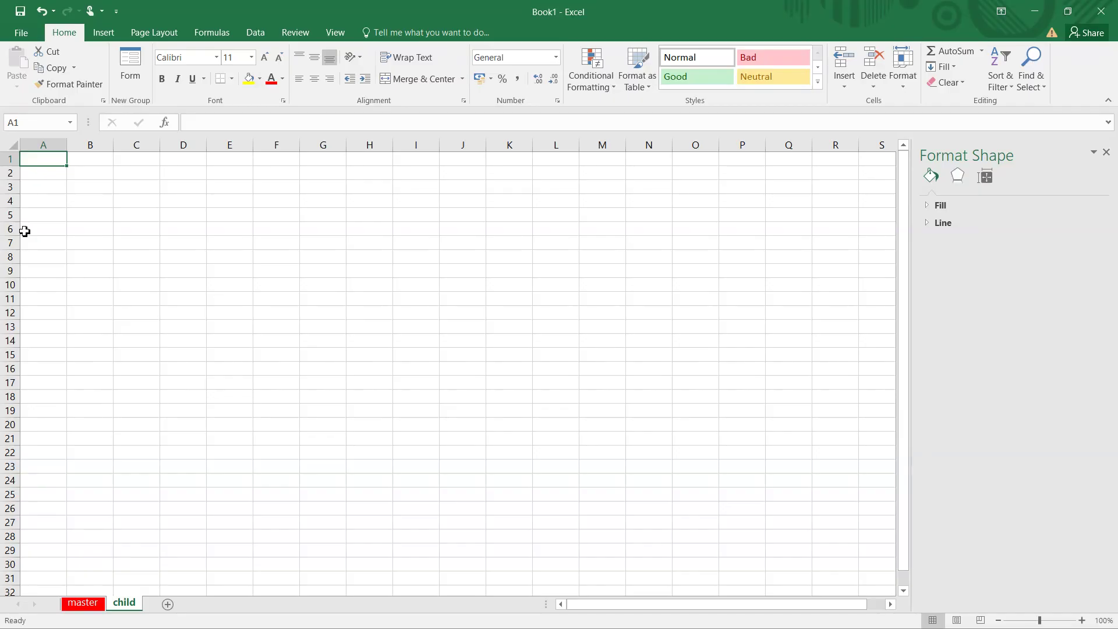
# Enter the column headers Work in A1 and Progress in B1
pyautogui.write('Work')
pyautogui.press('Tab')
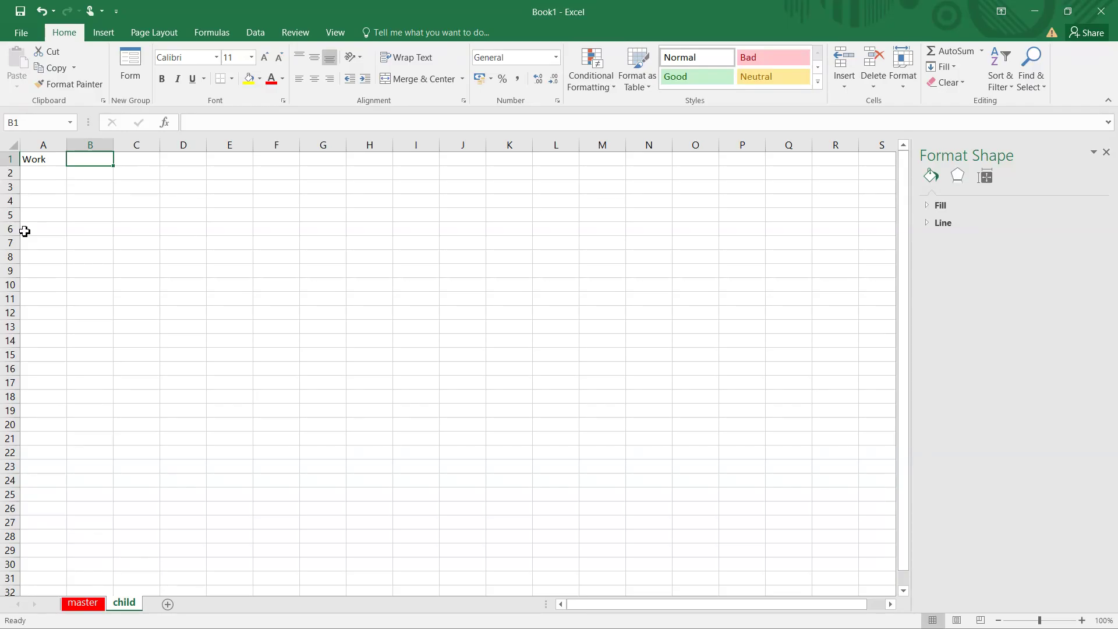
pyautogui.write('Pro')
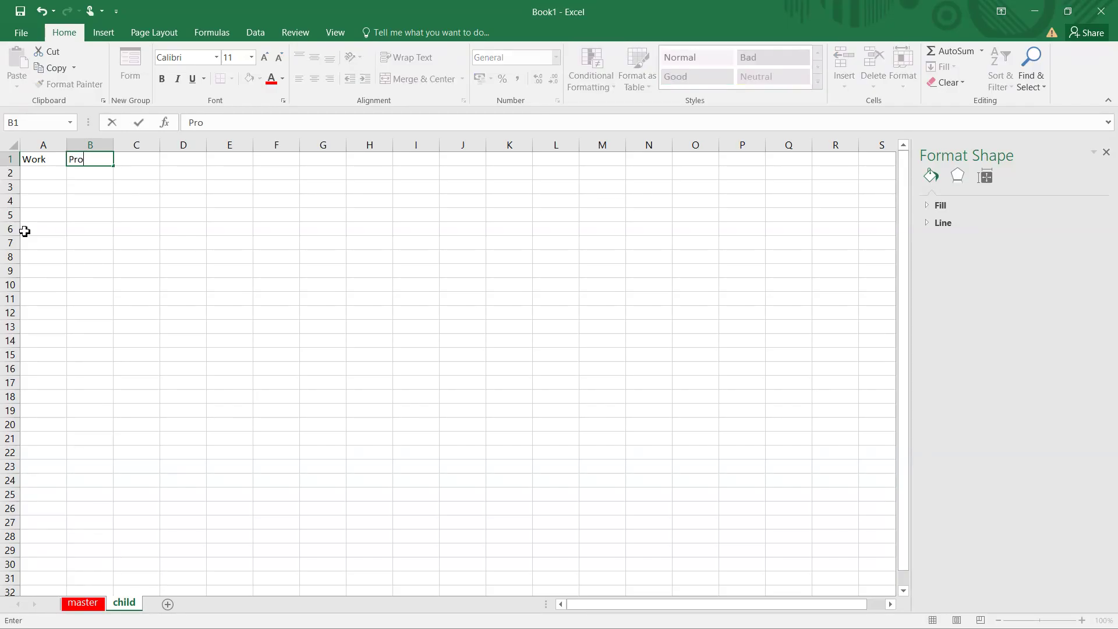
pyautogui.write('gress')
pyautogui.press('Return')
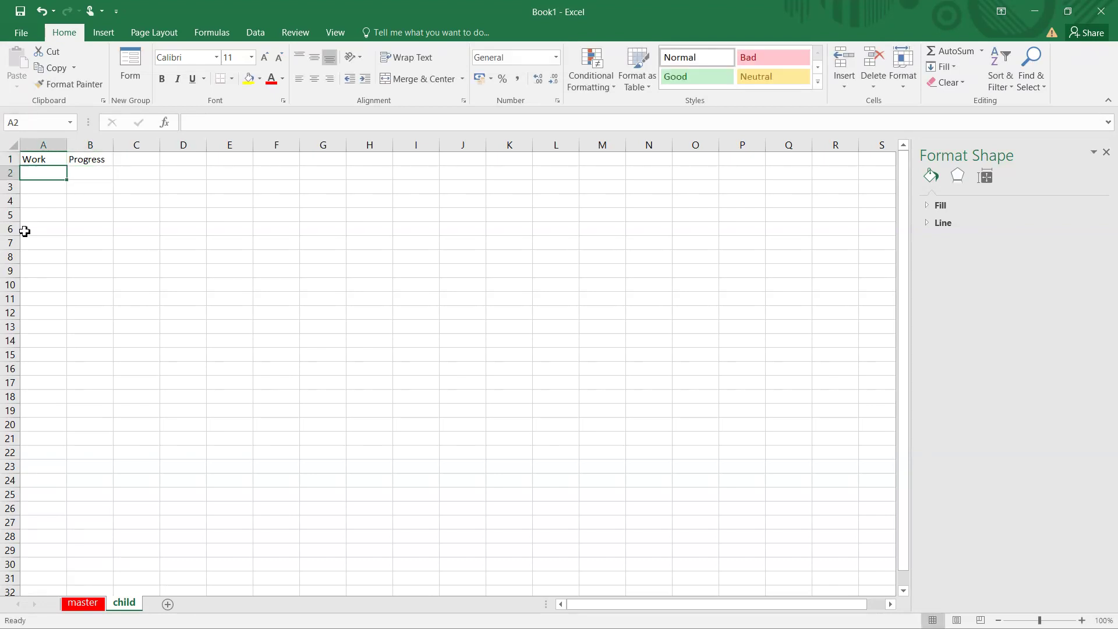
# Try to enter the formula =row(char(A65)) in cell A2 to generate a letter
pyautogui.click(99, 179)
pyautogui.click(46, 181)
pyautogui.write('=ro')
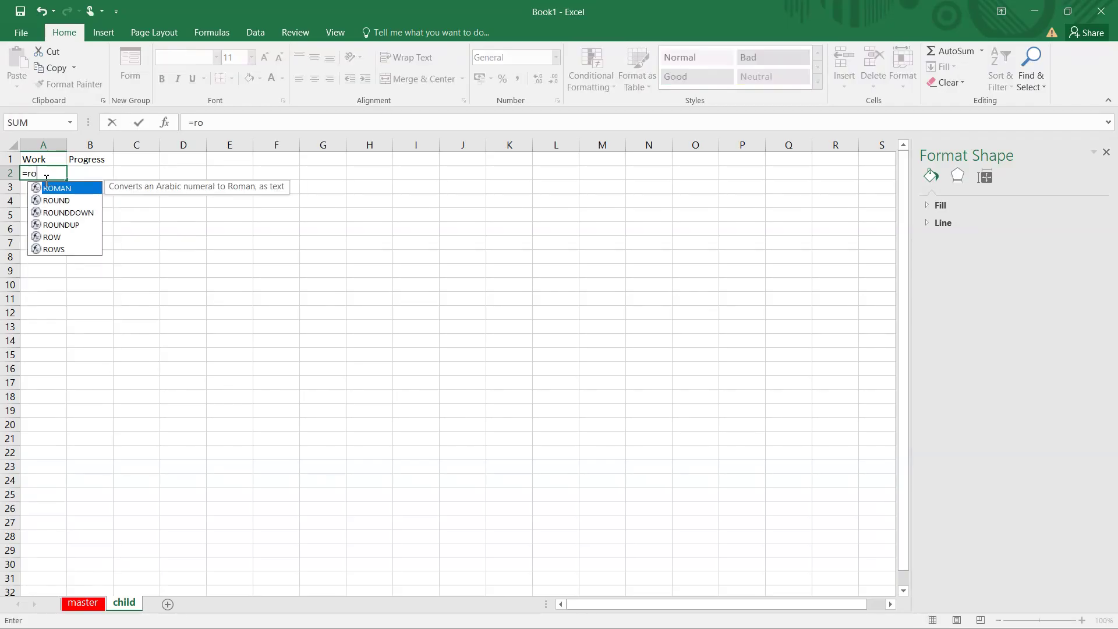
pyautogui.write('w(c')
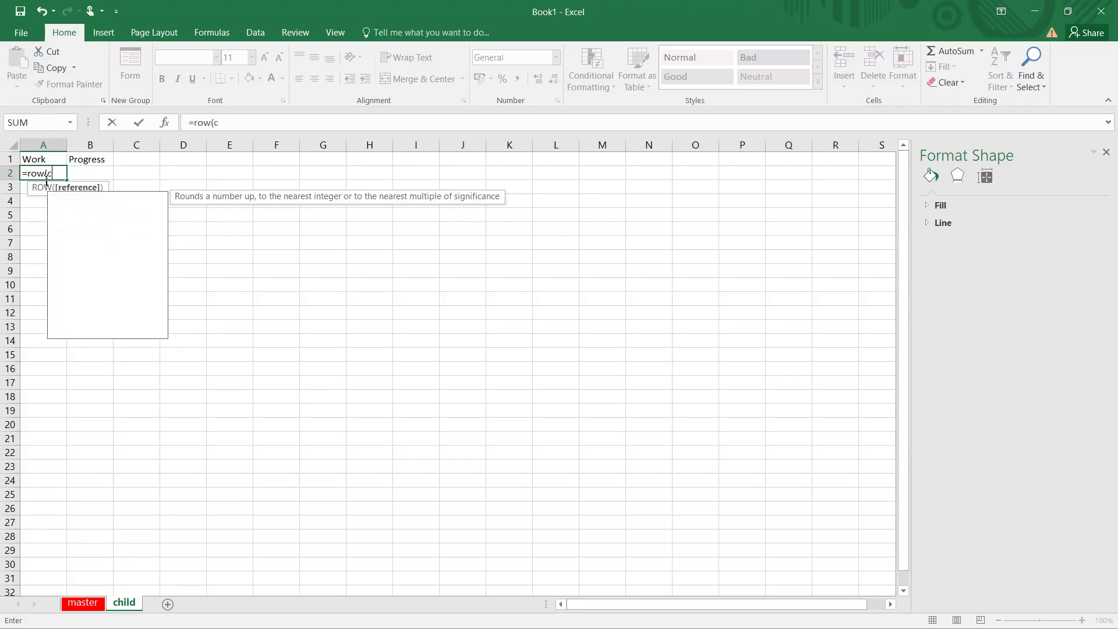
pyautogui.write('har(')
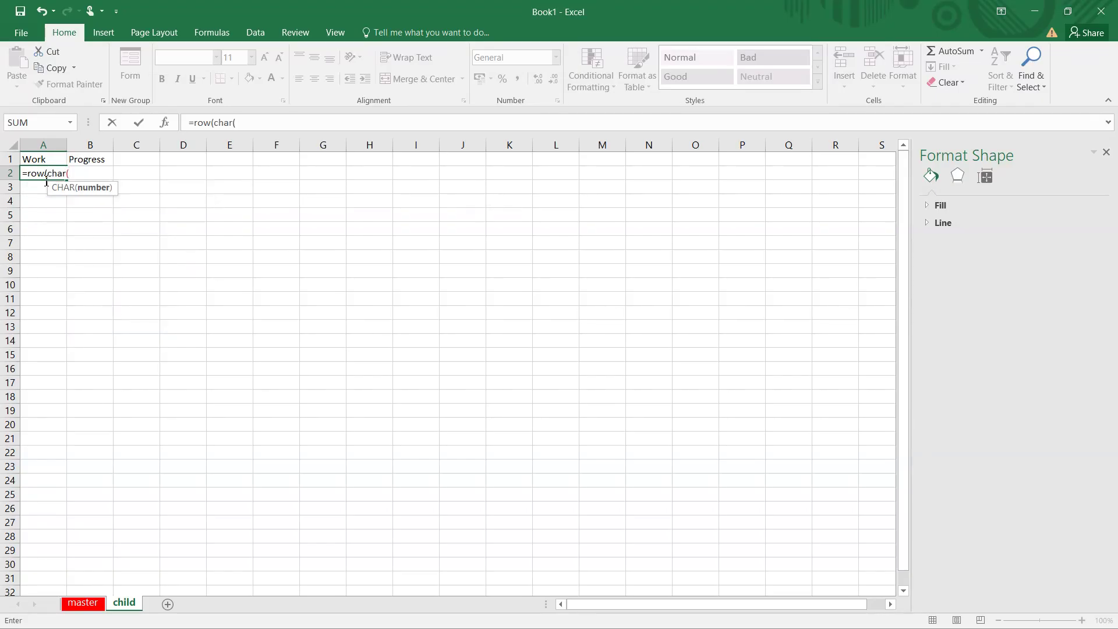
pyautogui.write('65))')
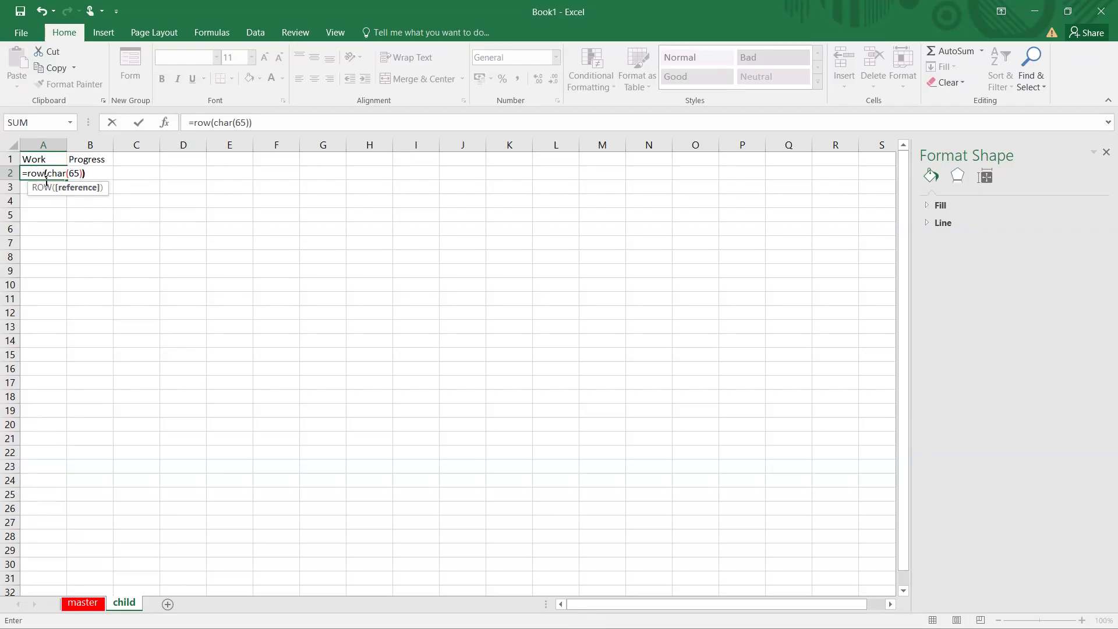
pyautogui.click(74, 174)
pyautogui.write('A65')
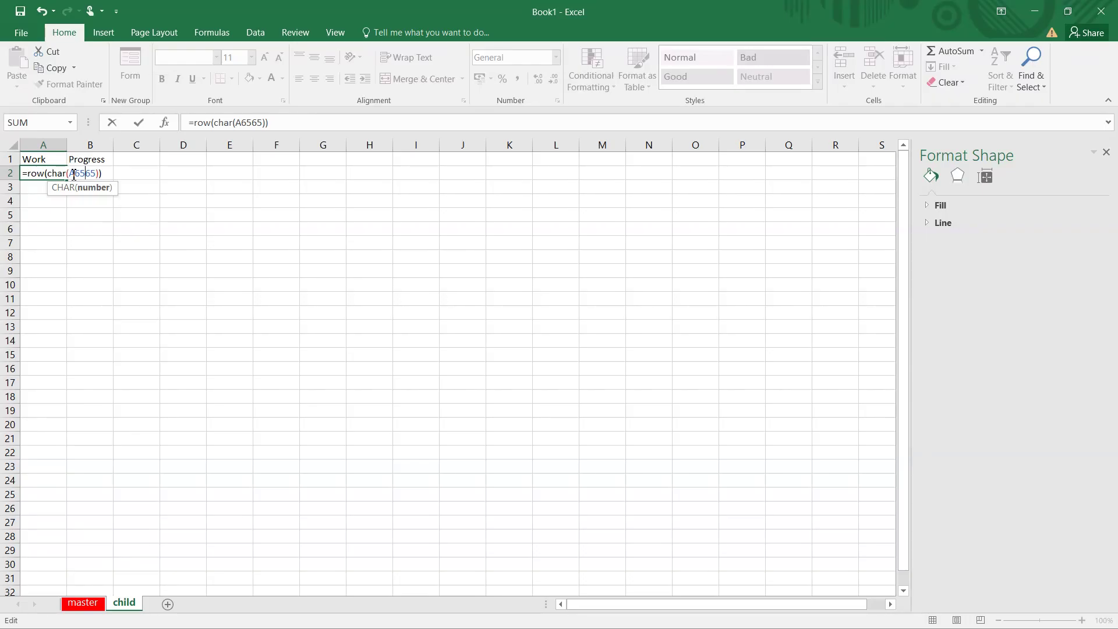
pyautogui.press('BackSpace')
pyautogui.press('BackSpace')
pyautogui.doubleClick(74, 173)
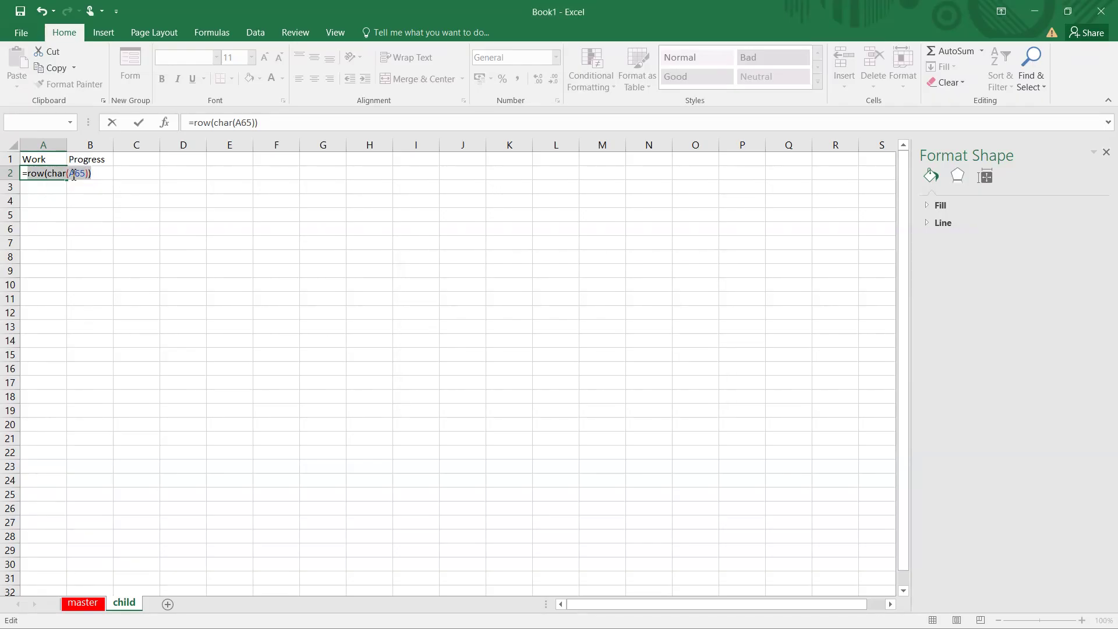
pyautogui.press('Return')
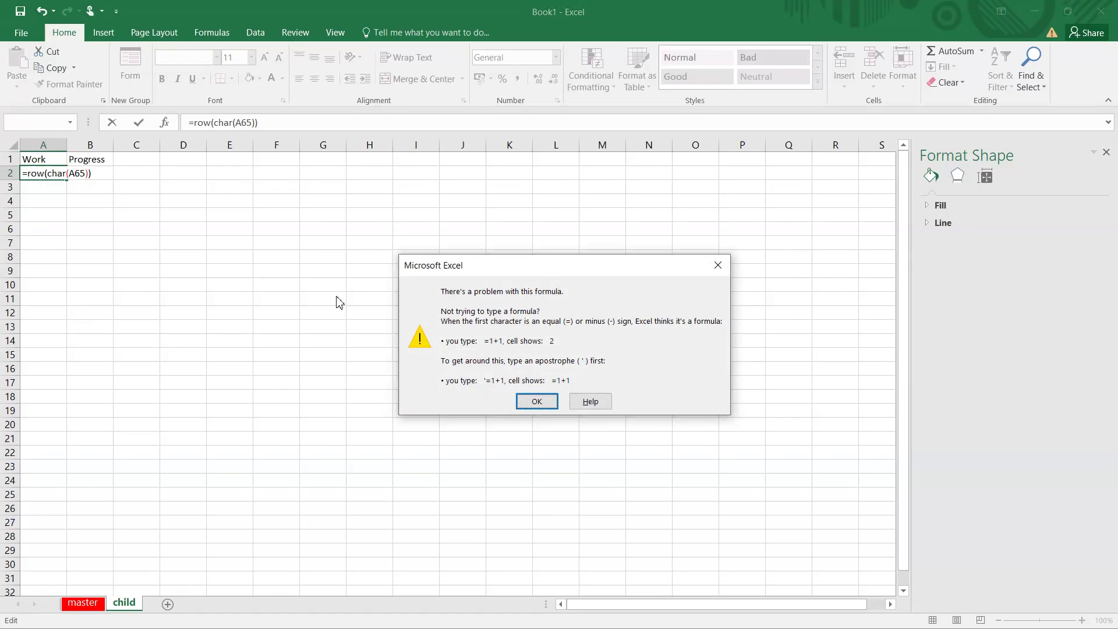
pyautogui.click(536, 401)
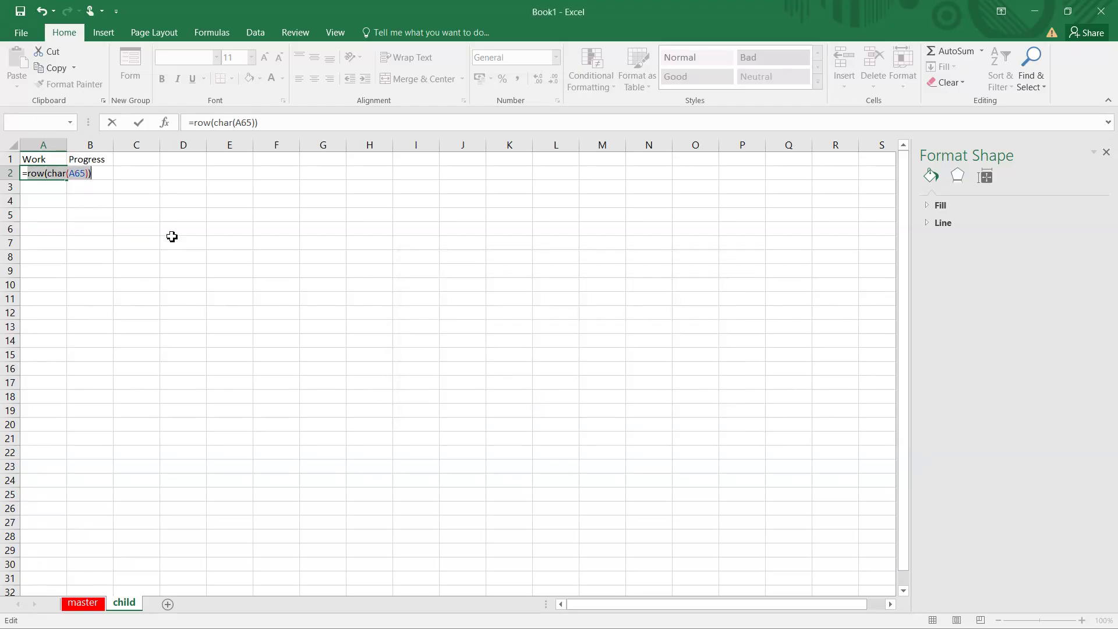
# Correct the formula in A2 to =CHAR(ROW(A65)) and fill it down through A28
pyautogui.click(96, 175)
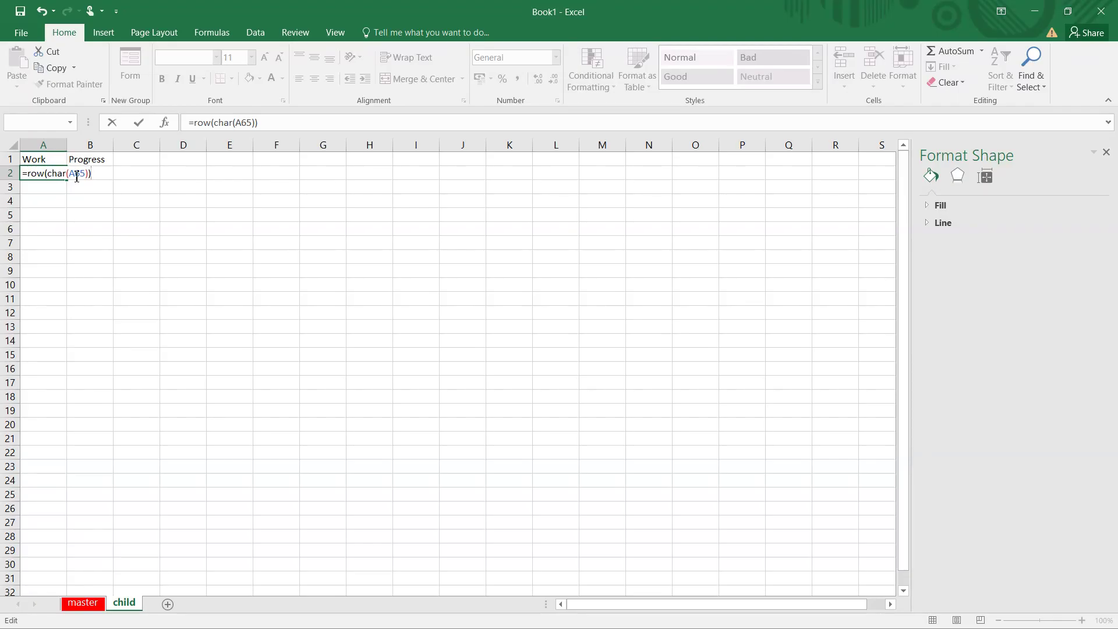
pyautogui.click(35, 173)
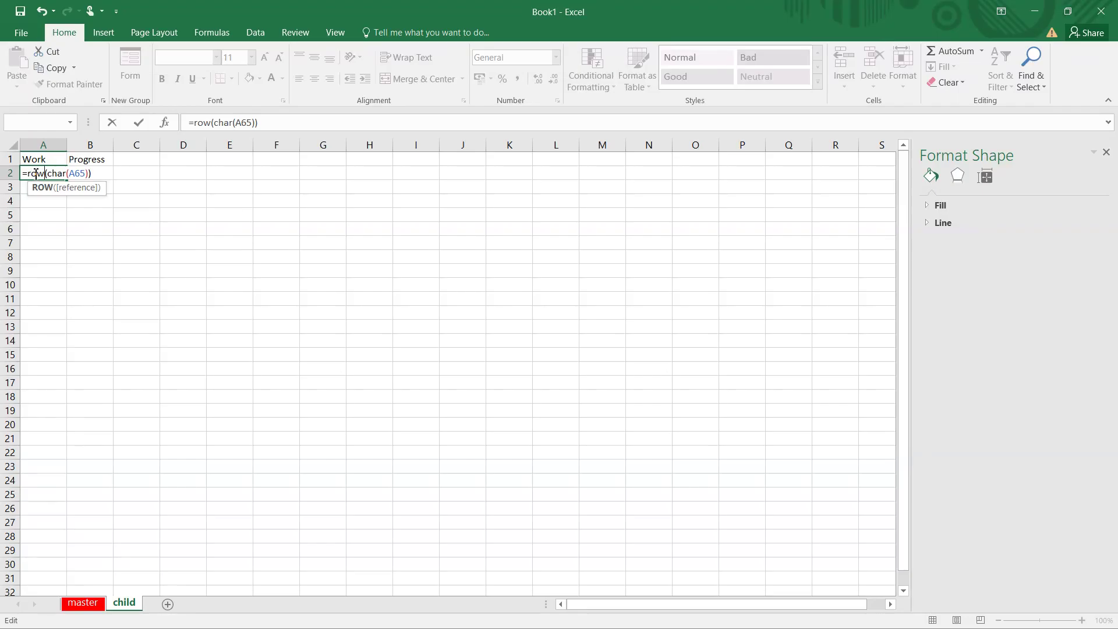
pyautogui.press('Delete')
pyautogui.press('BackSpace')
pyautogui.press('BackSpace')
pyautogui.write('char')
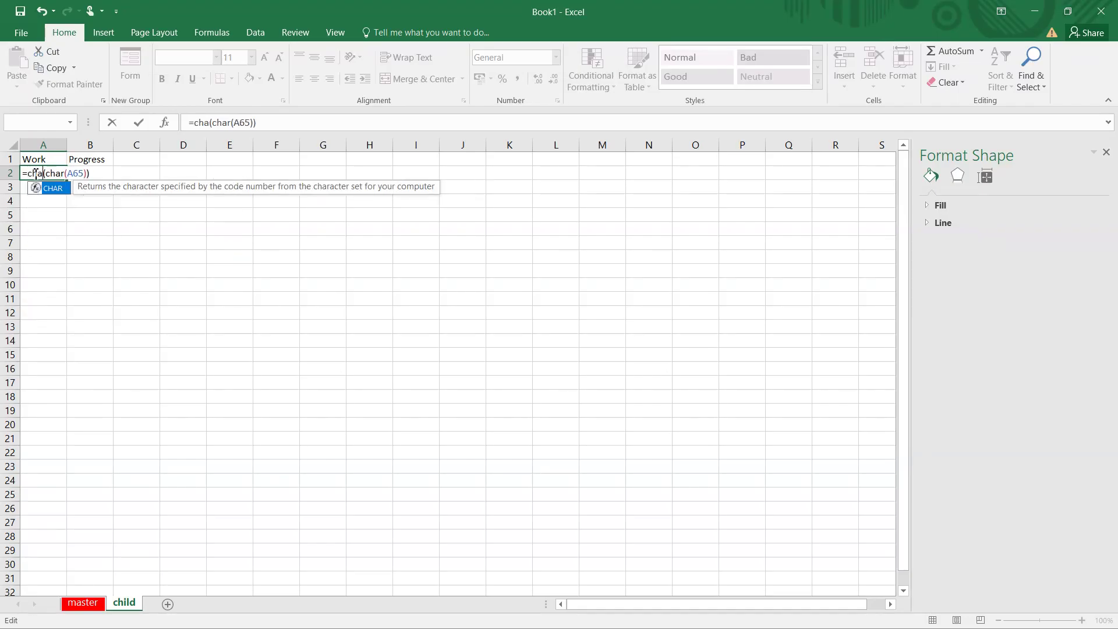
pyautogui.press('BackSpace')
pyautogui.press('BackSpace')
pyautogui.press('BackSpace')
pyautogui.press('BackSpace')
pyautogui.write('row')
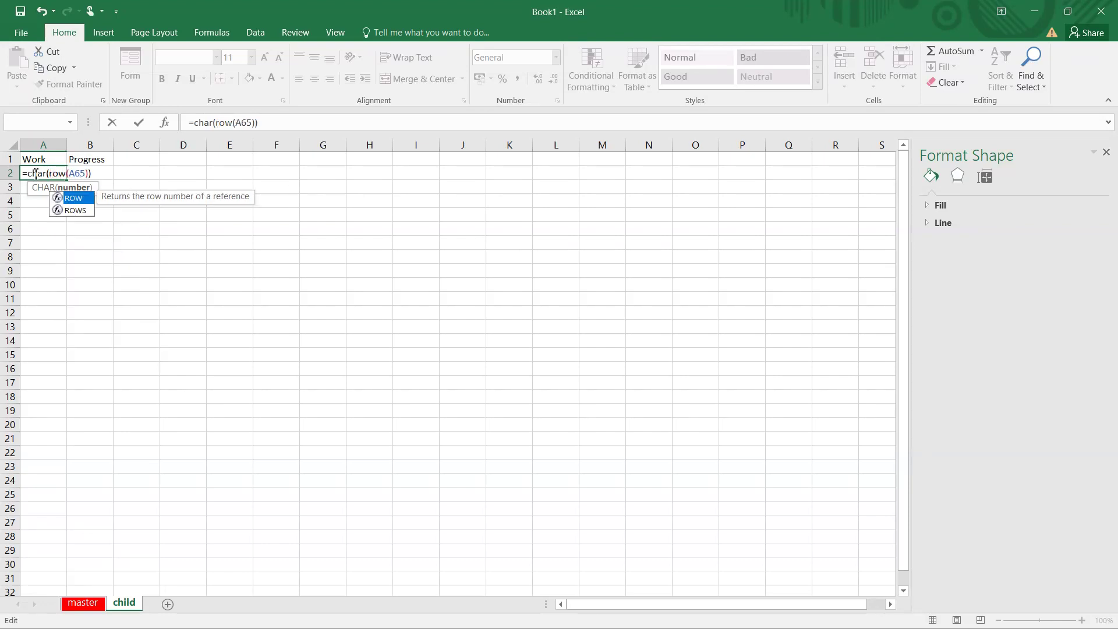
pyautogui.press('Return')
pyautogui.click(34, 173)
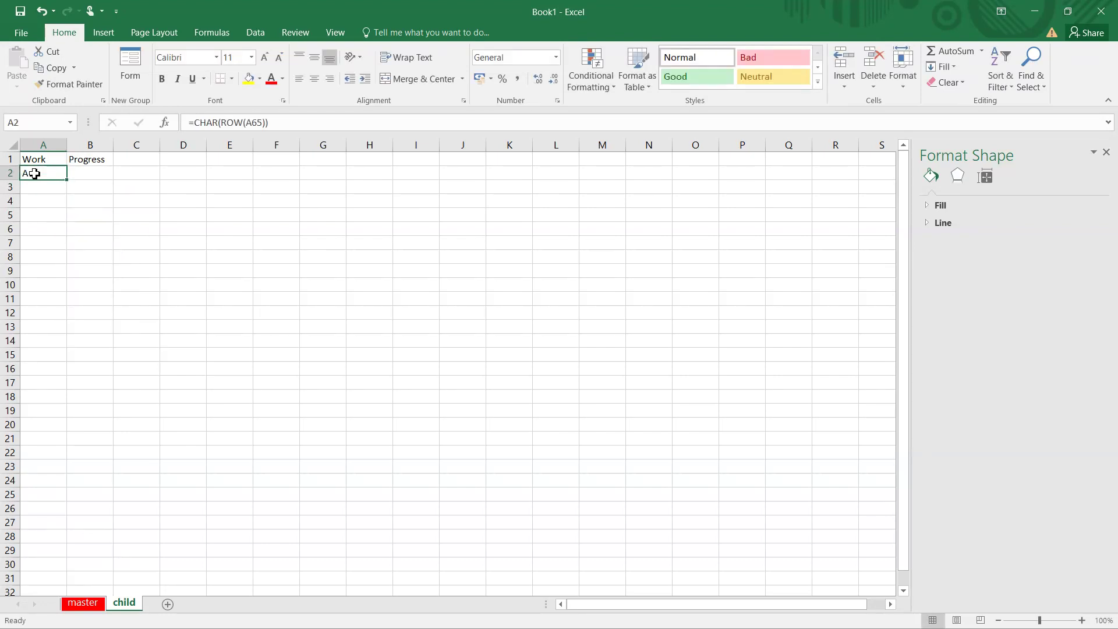
pyautogui.moveTo(69, 182); pyautogui.dragTo(42, 537)
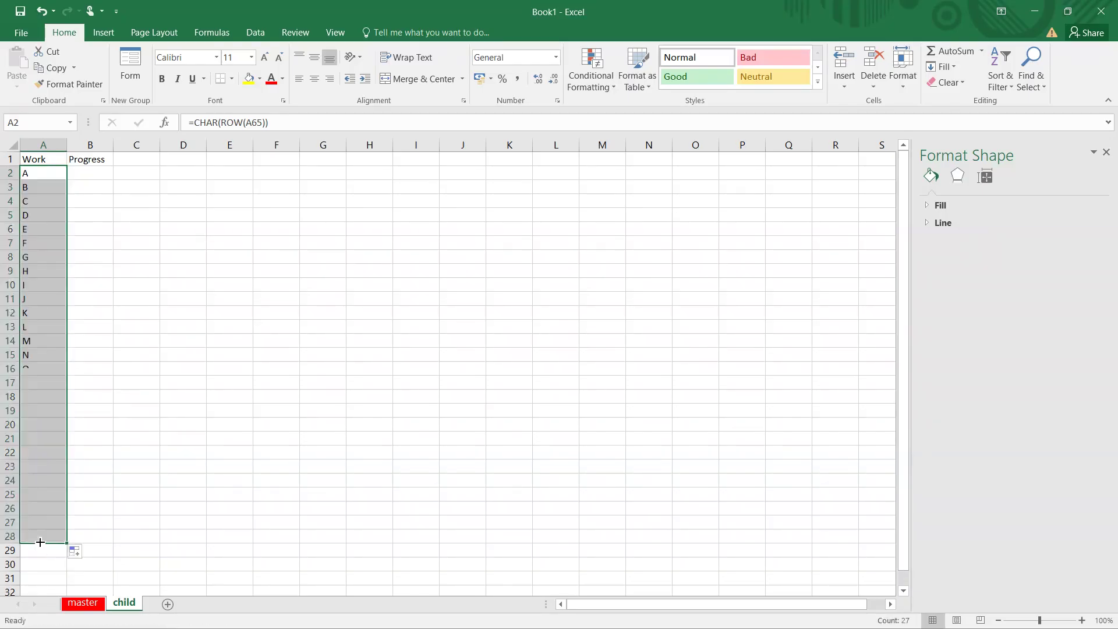
# Apply the Webdings font to the empty Progress cells B2 through B28
pyautogui.click(92, 173)
pyautogui.moveTo(91, 172); pyautogui.dragTo(83, 546)
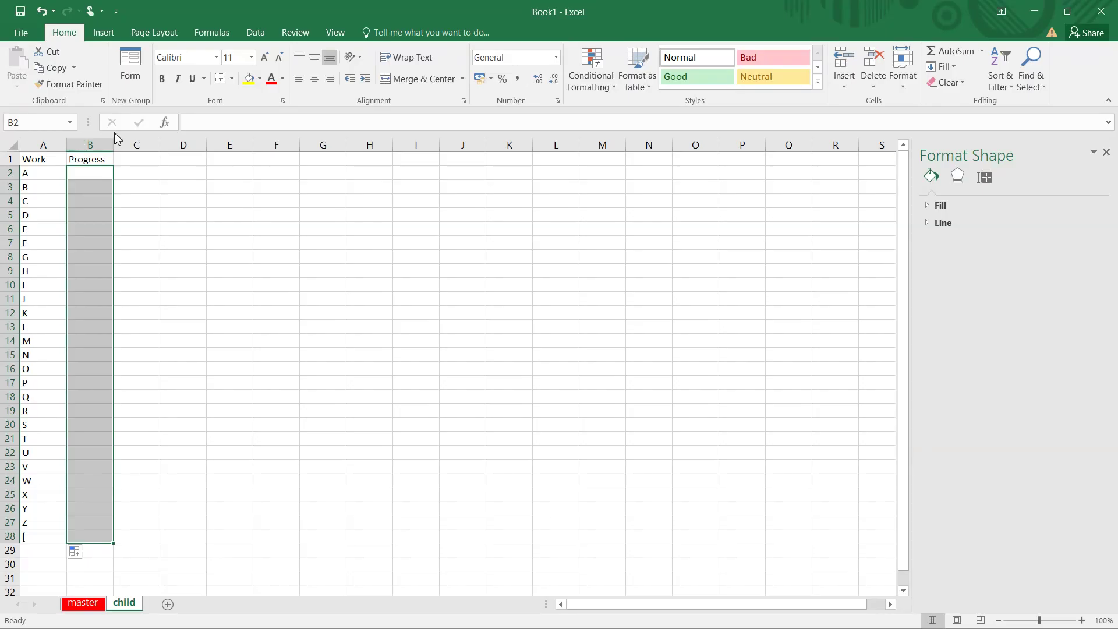
pyautogui.click(178, 62)
pyautogui.write('Webdings')
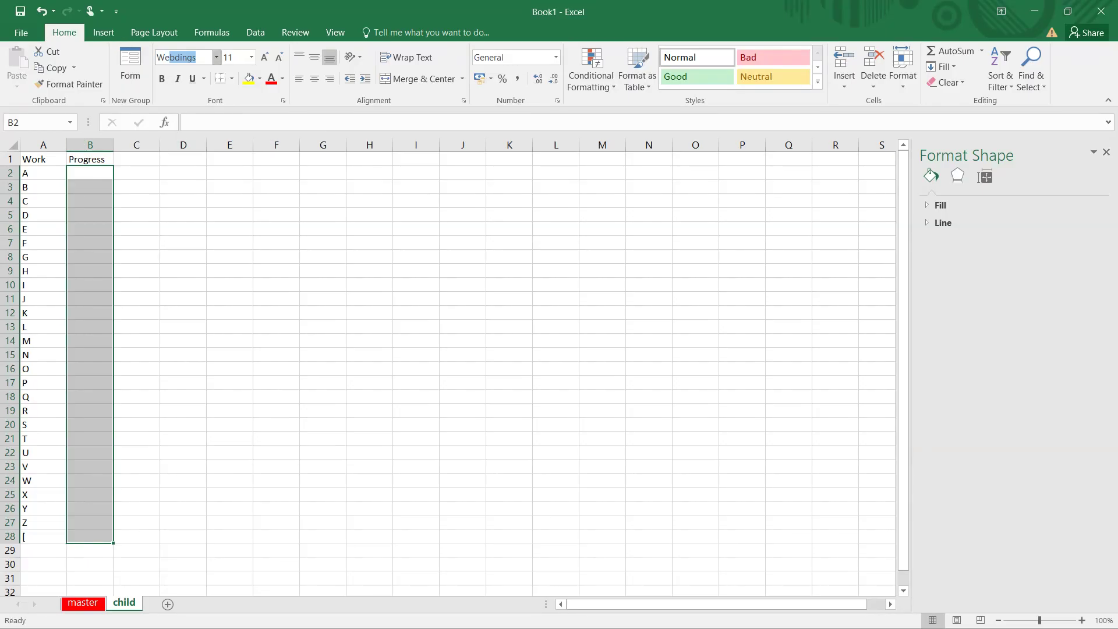
pyautogui.press('Return')
# Enter the summary labels Progress in G4 and Total in G5
pyautogui.click(333, 198)
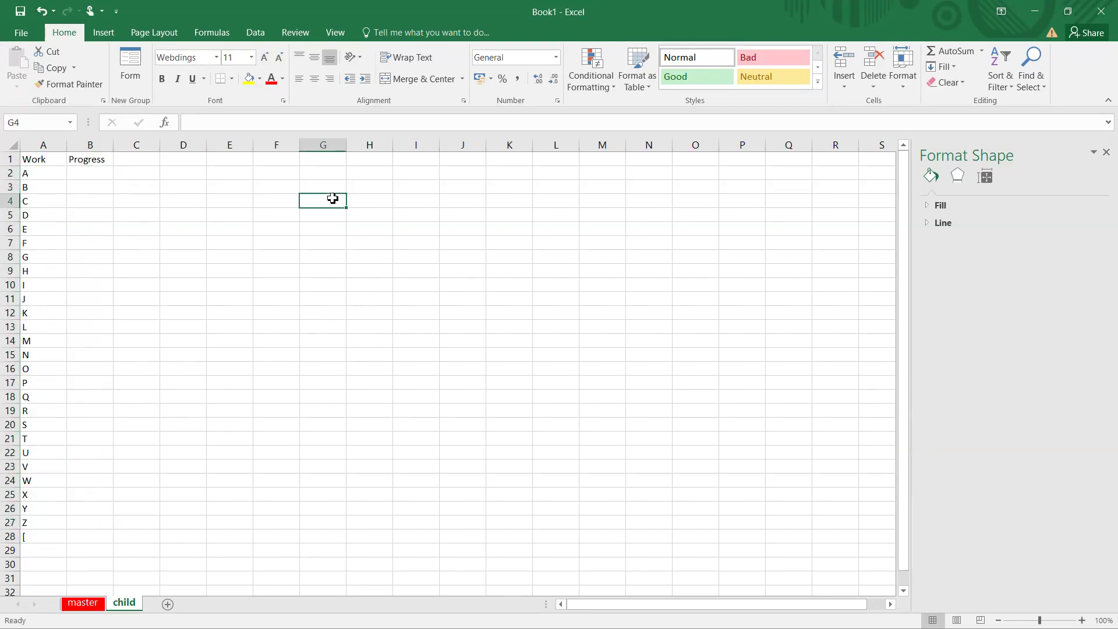
pyautogui.write('Progress')
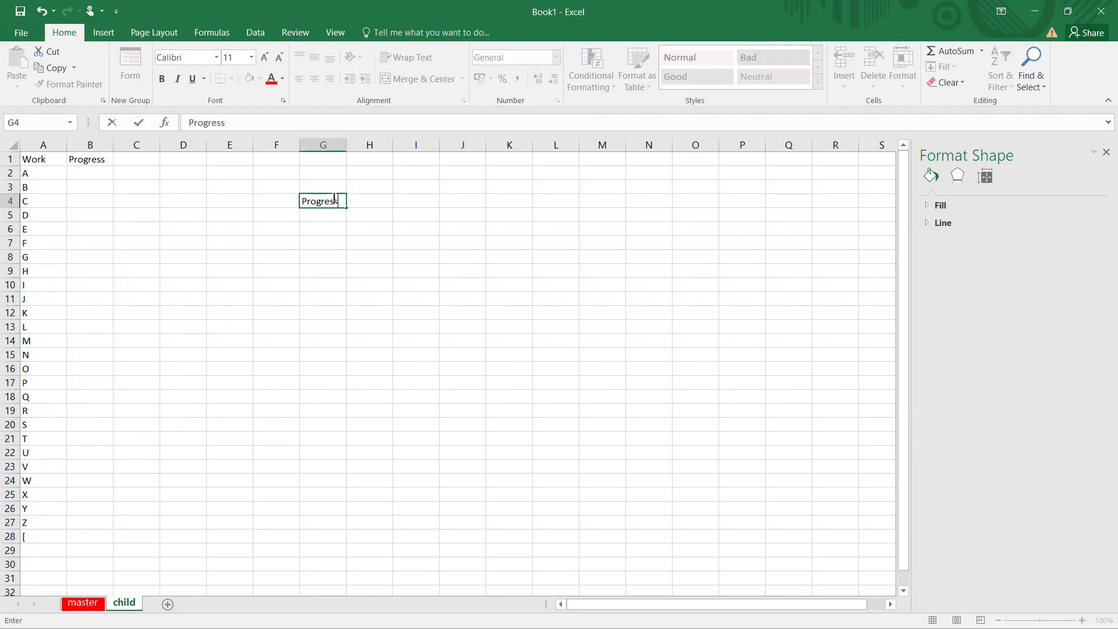
pyautogui.press('Return')
pyautogui.write('Total')
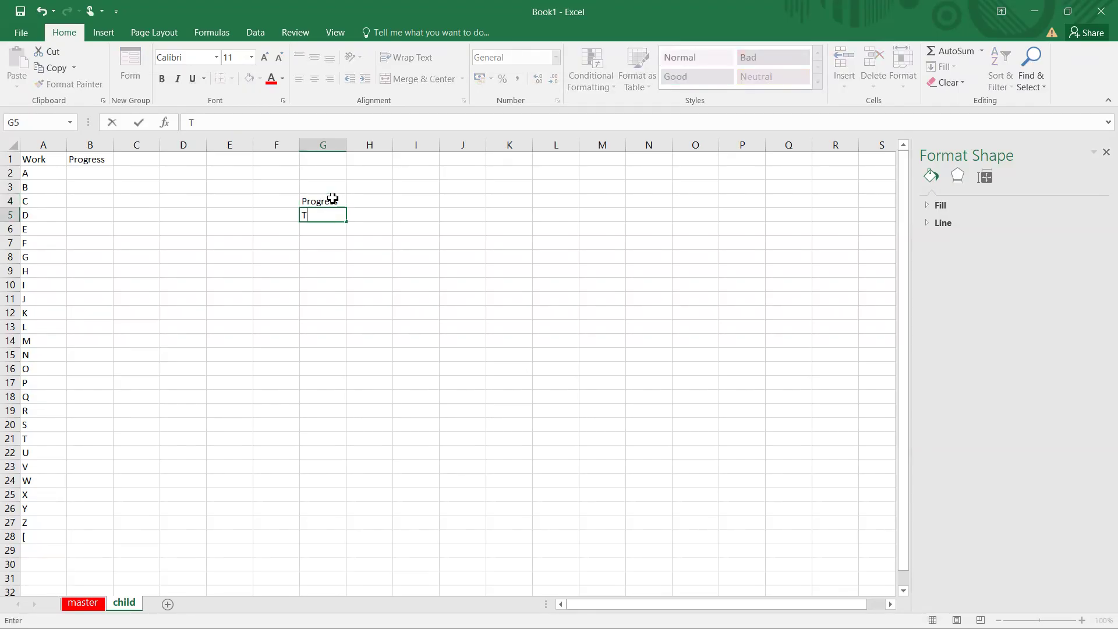
# Draft the placeholder formula =???/100 in cell H4 beside the Progress label
pyautogui.click(357, 199)
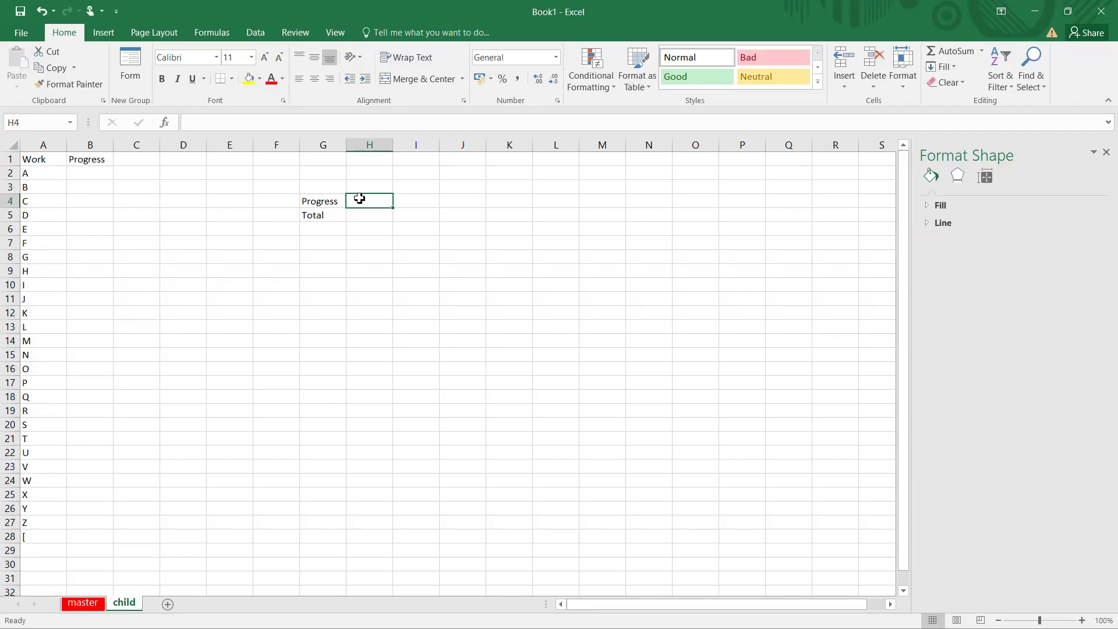
pyautogui.write('=')
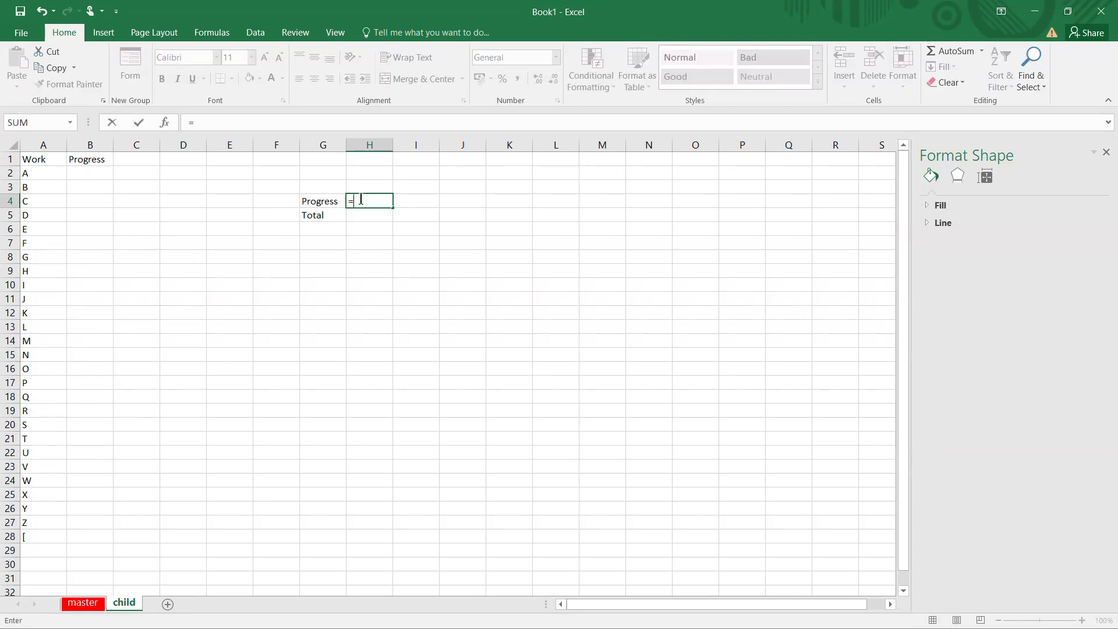
pyautogui.write('???/')
pyautogui.moveTo(353, 201); pyautogui.dragTo(371, 201)
pyautogui.click(377, 203)
pyautogui.write('100')
pyautogui.moveTo(356, 204); pyautogui.dragTo(370, 202)
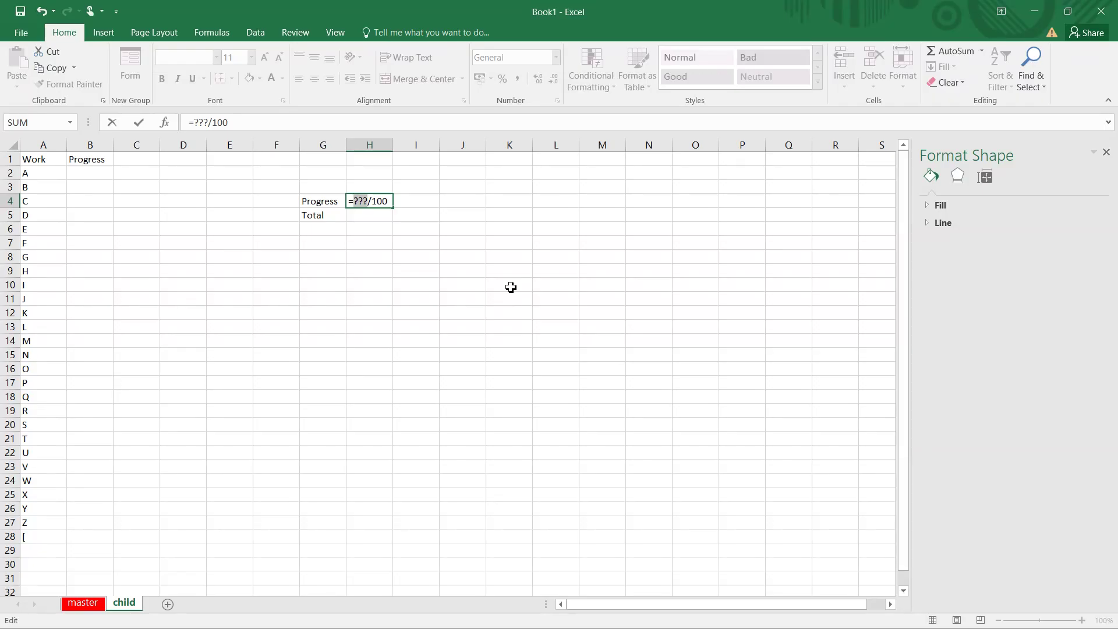
# Replace the ??? numerator in the H4 formula with COUNTIFS(B2:B28,"a")
pyautogui.write('countif')
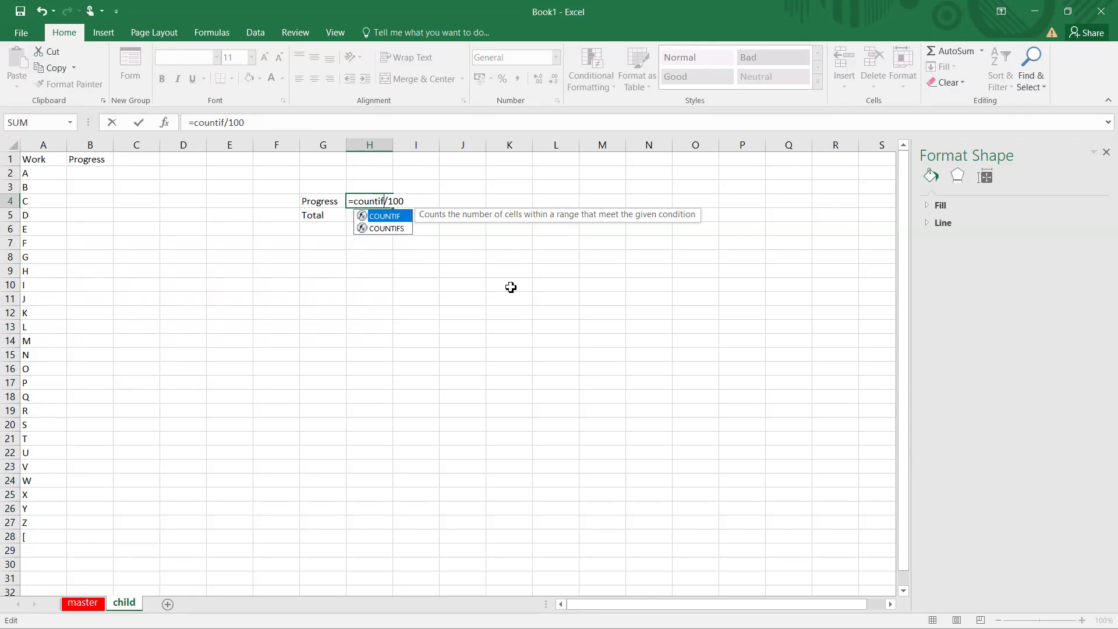
pyautogui.press('Down')
pyautogui.press('Tab')
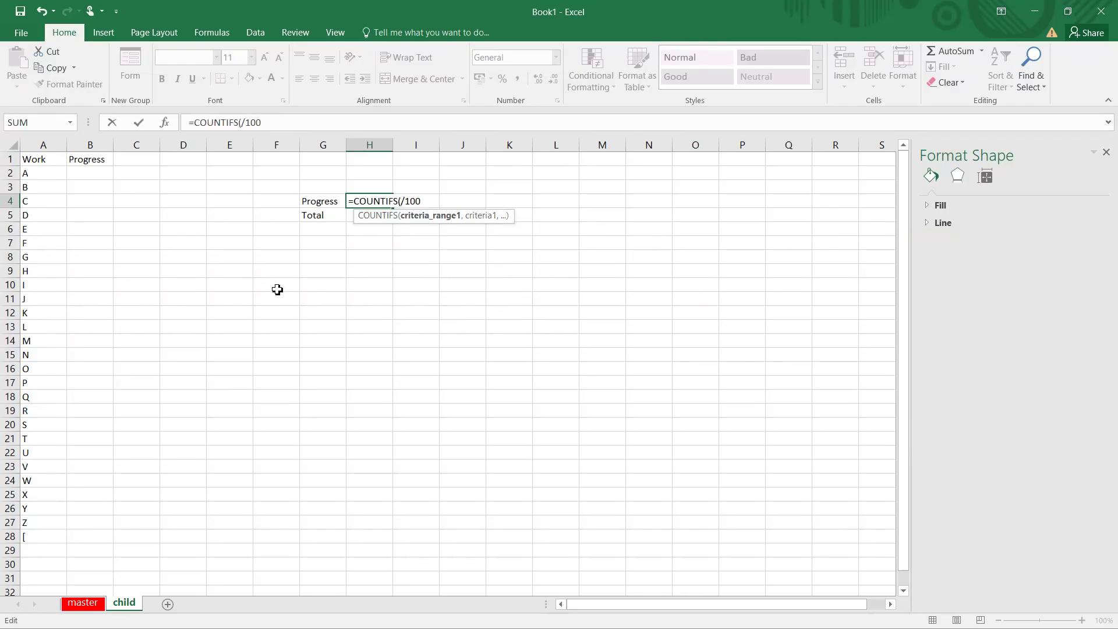
pyautogui.click(97, 174)
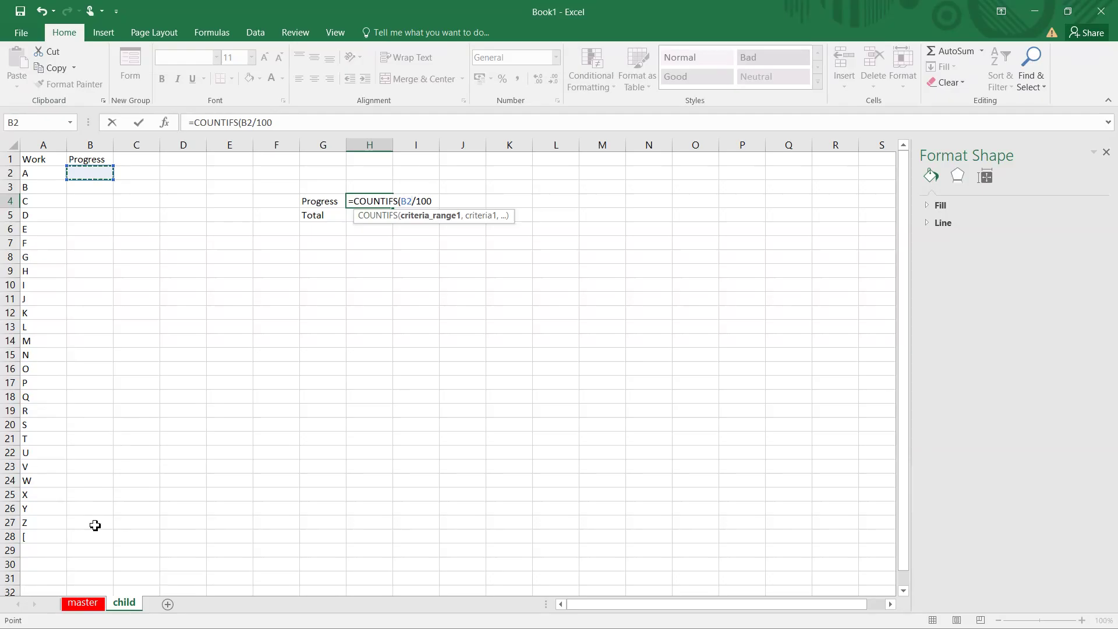
pyautogui.moveTo(89, 535); pyautogui.dragTo(90, 535)
pyautogui.write(',"')
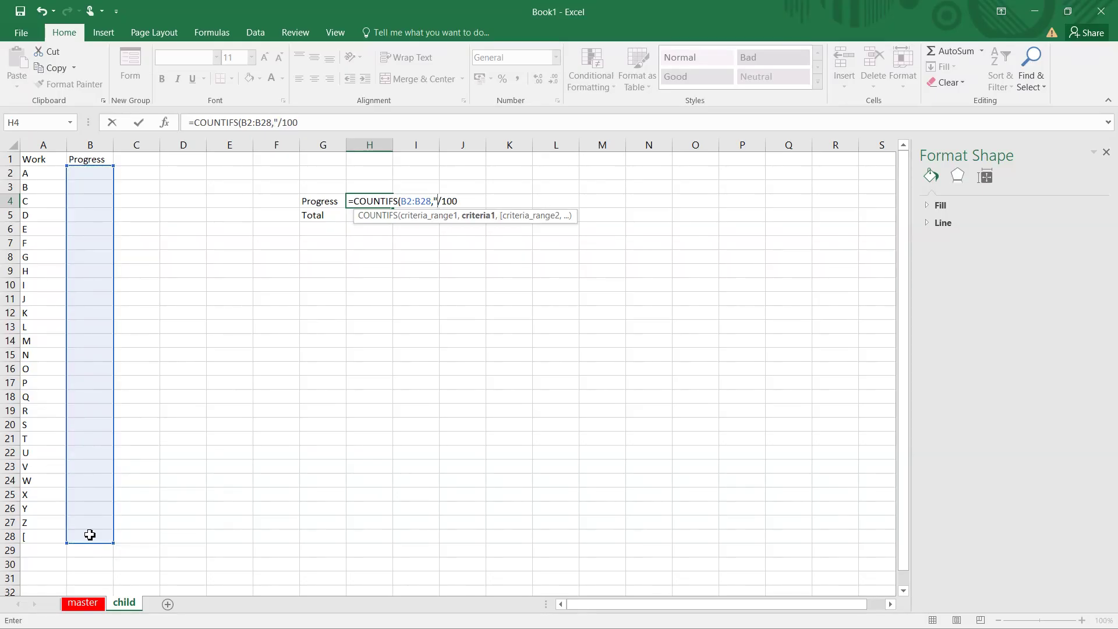
pyautogui.write('a")')
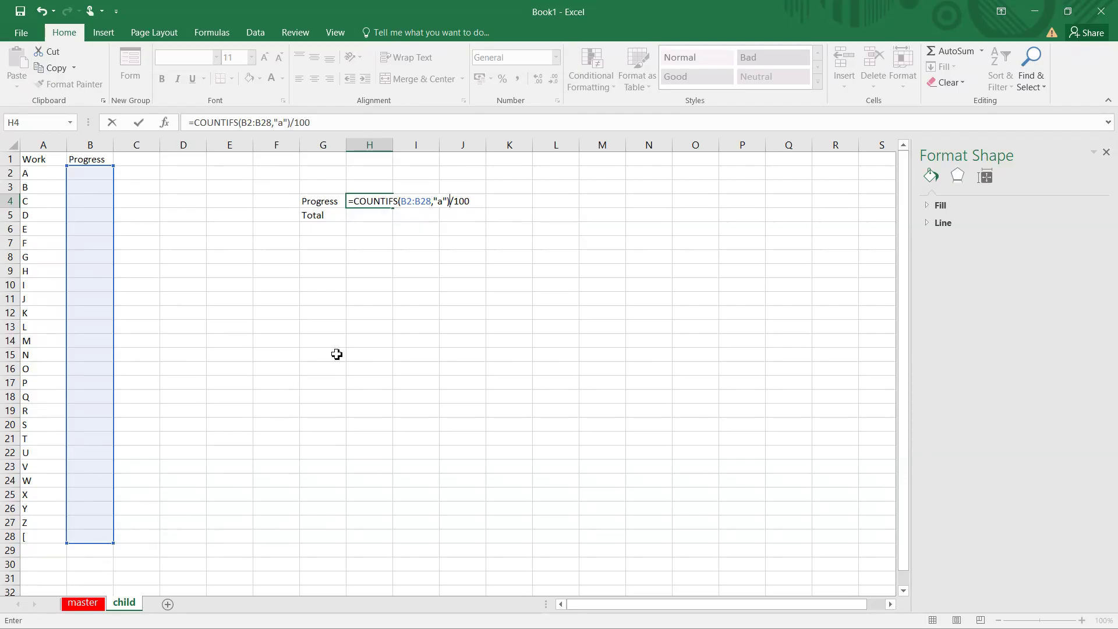
# Replace the divisor 100 in the H4 formula with COUNTA(B2:B28) and commit the formula
pyautogui.click(474, 204)
pyautogui.press('BackSpace')
pyautogui.press('BackSpace')
pyautogui.press('BackSpace')
pyautogui.write('counta')
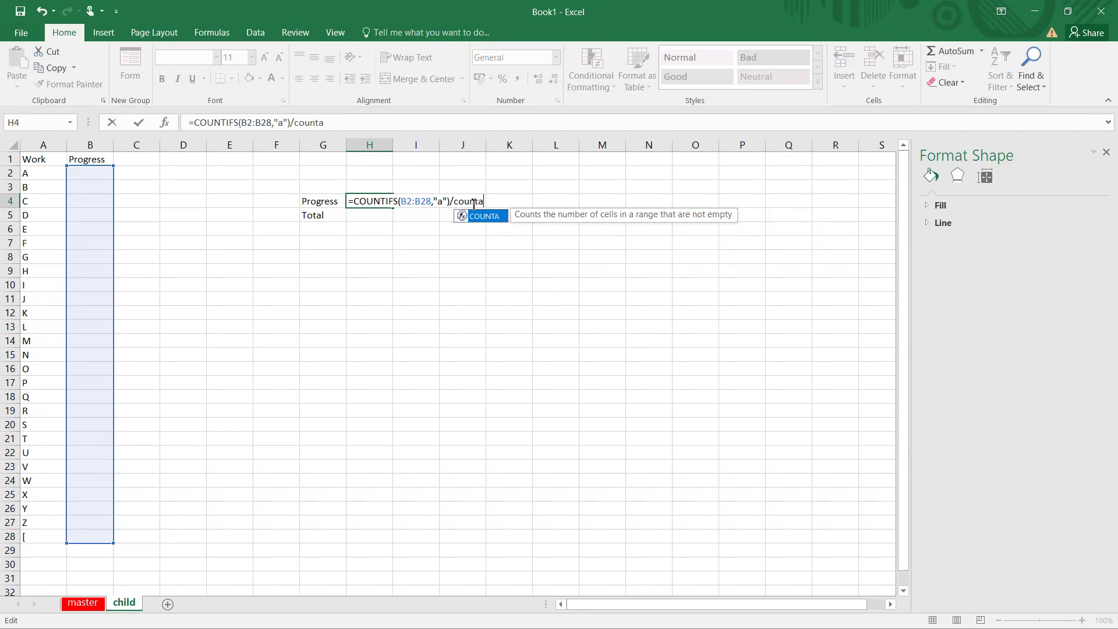
pyautogui.press('Tab')
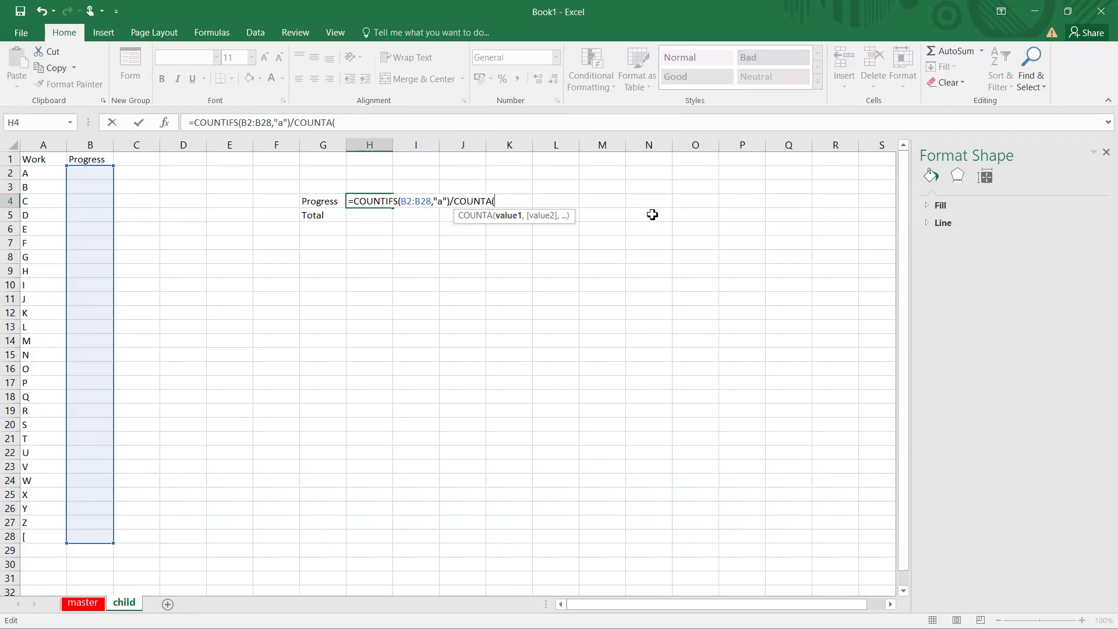
pyautogui.write('b2:')
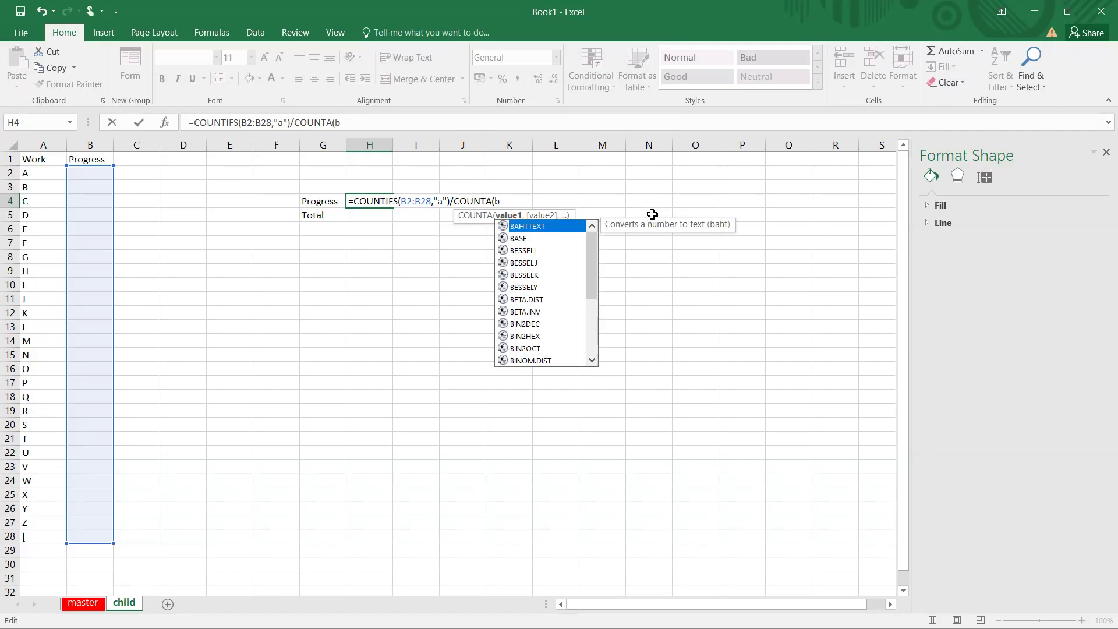
pyautogui.write('b28)')
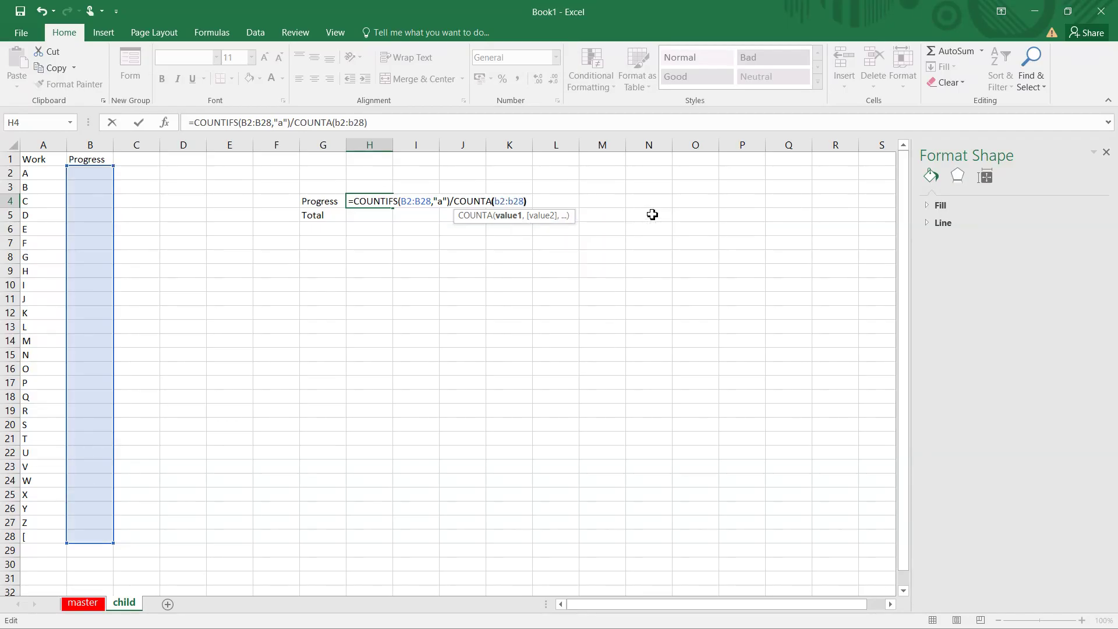
pyautogui.press('Return')
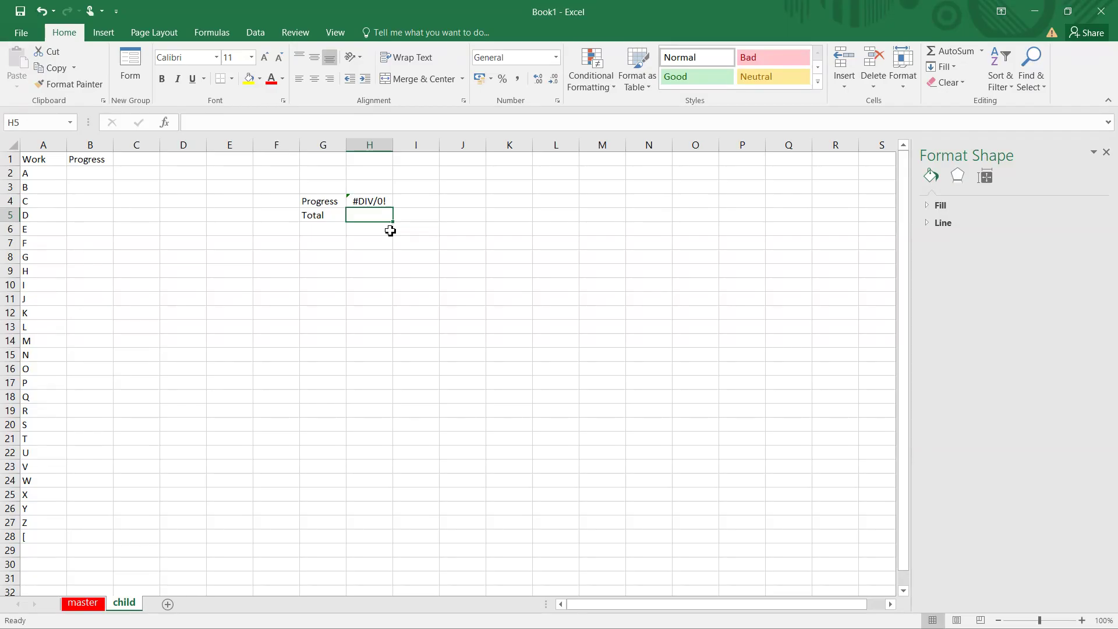
# Enter r in Progress cell B2 as a Webdings cross mark
pyautogui.click(91, 177)
pyautogui.write('r')
pyautogui.press('Return')
# Enter the formula =1-H4 in cell H5 beside the Total label
pyautogui.click(370, 214)
pyautogui.write('=')
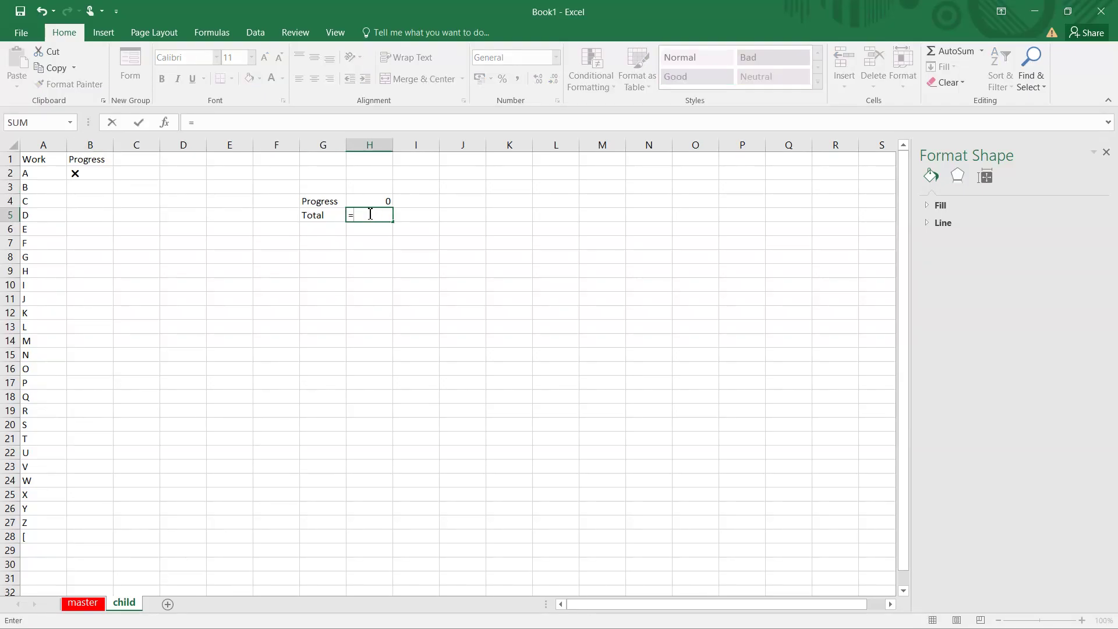
pyautogui.write('1-')
pyautogui.click(368, 199)
pyautogui.press('Return')
# Format the summary values in H4:H5 as Percentage
pyautogui.click(368, 199)
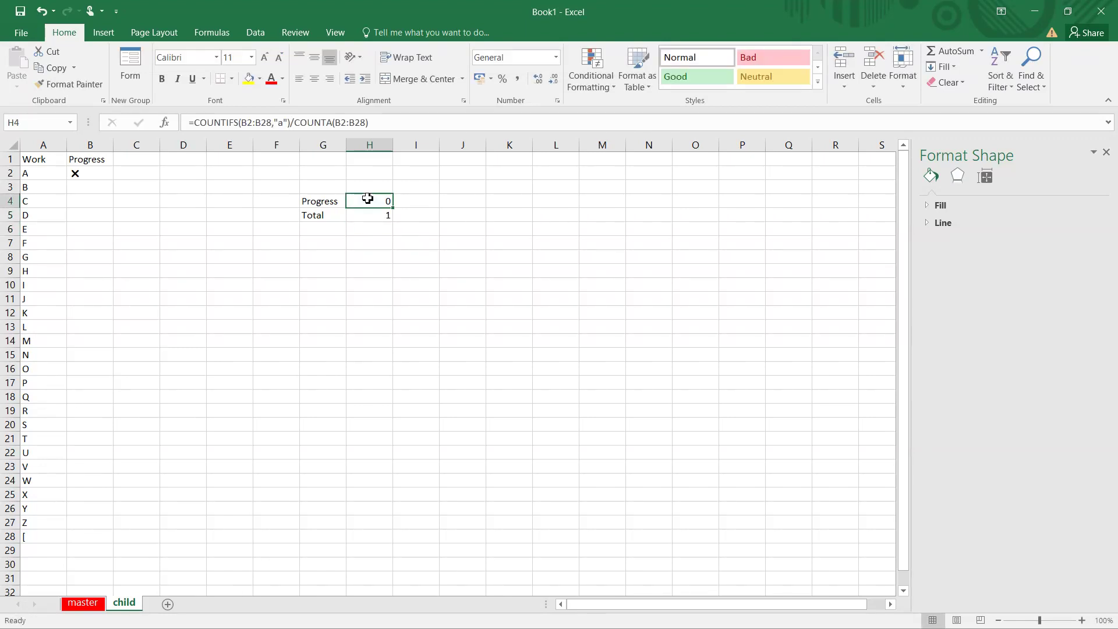
pyautogui.hotkey('shift', 'Down')
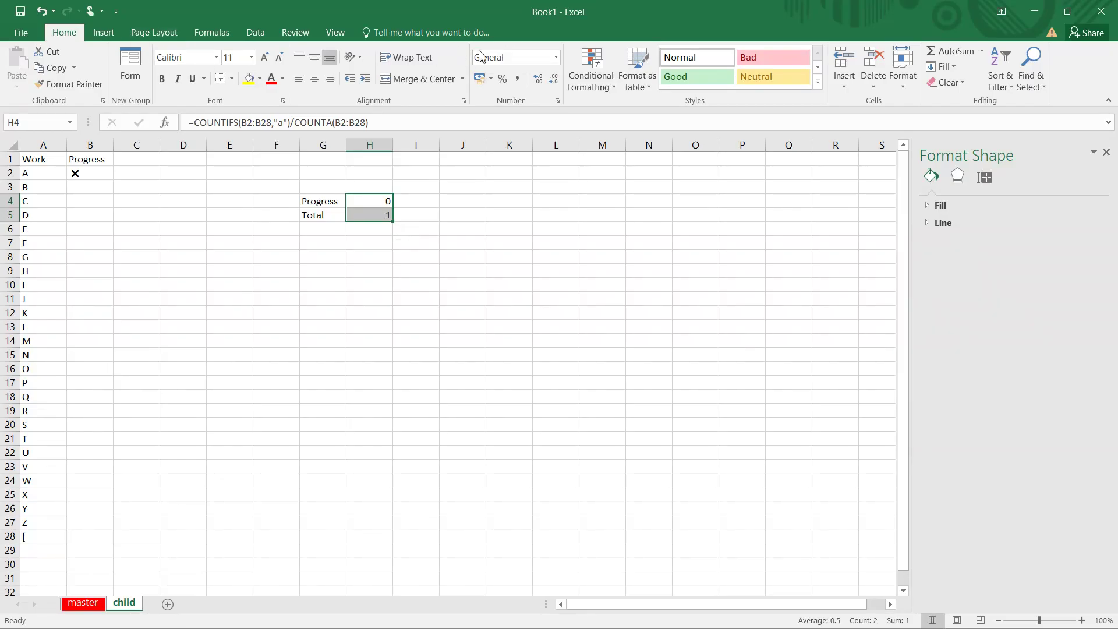
pyautogui.click(557, 58)
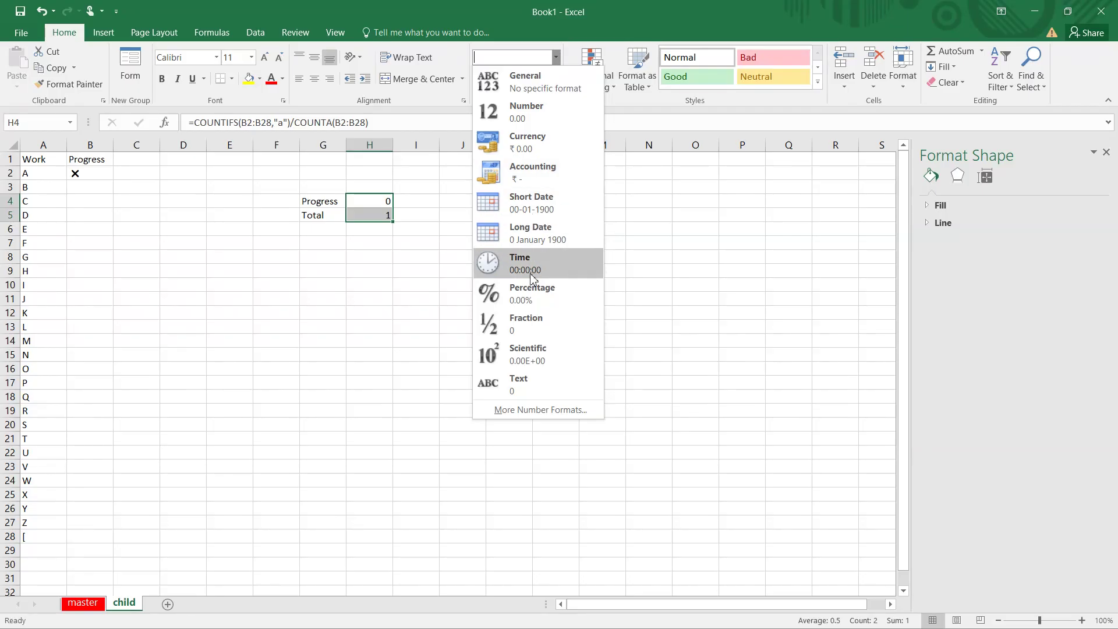
pyautogui.click(531, 294)
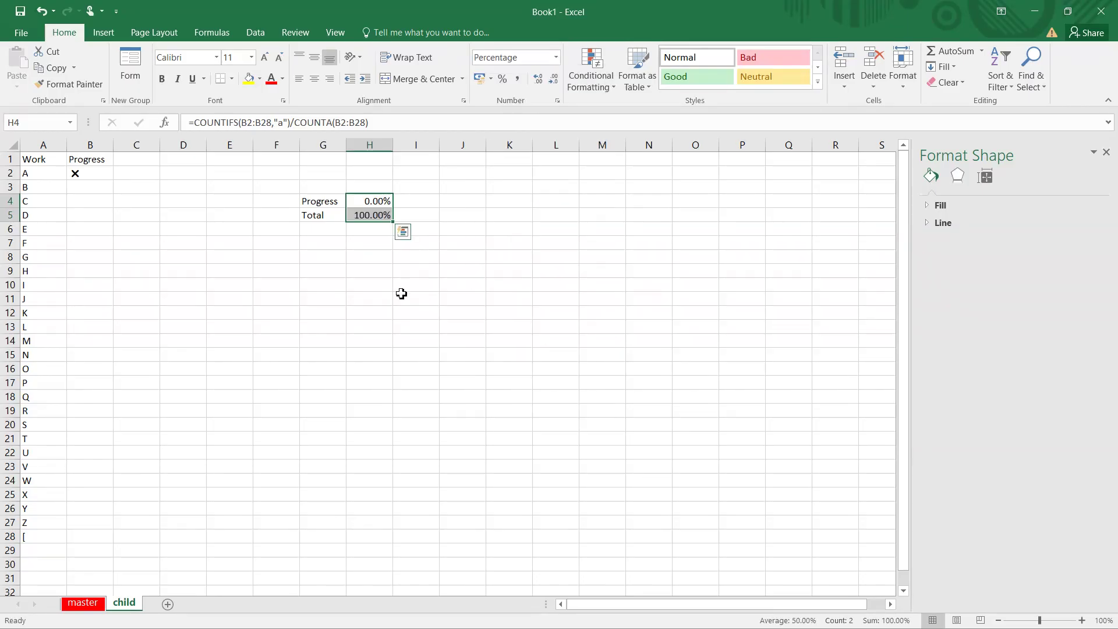
# Insert a 2-D pie chart from the summary range G4:H5
pyautogui.click(311, 199)
pyautogui.moveTo(311, 198); pyautogui.dragTo(361, 218)
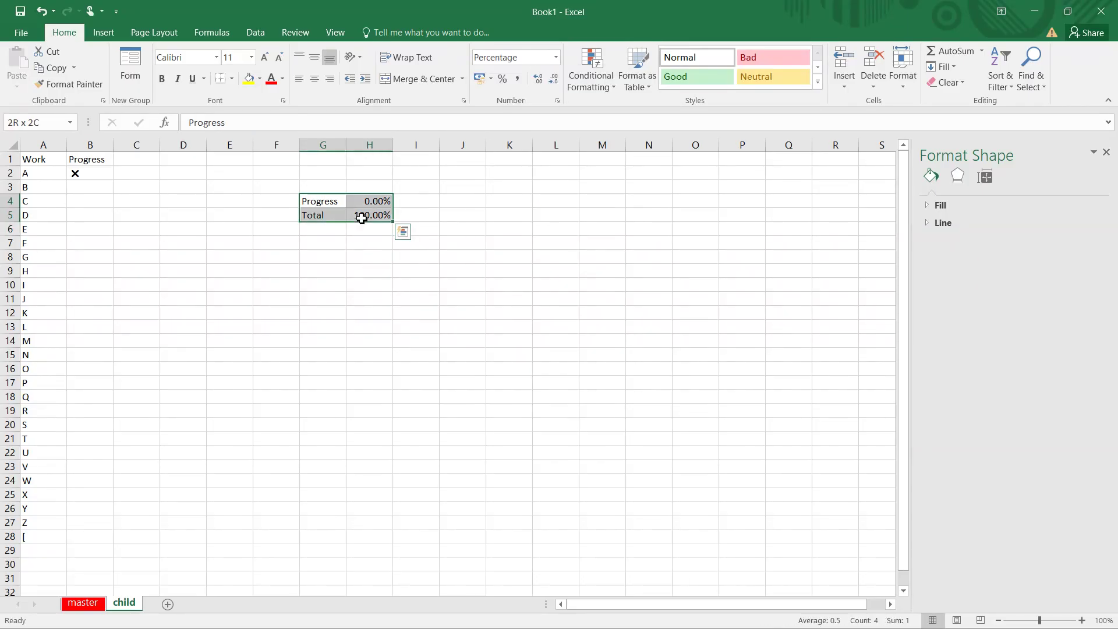
pyautogui.click(103, 33)
pyautogui.click(526, 82)
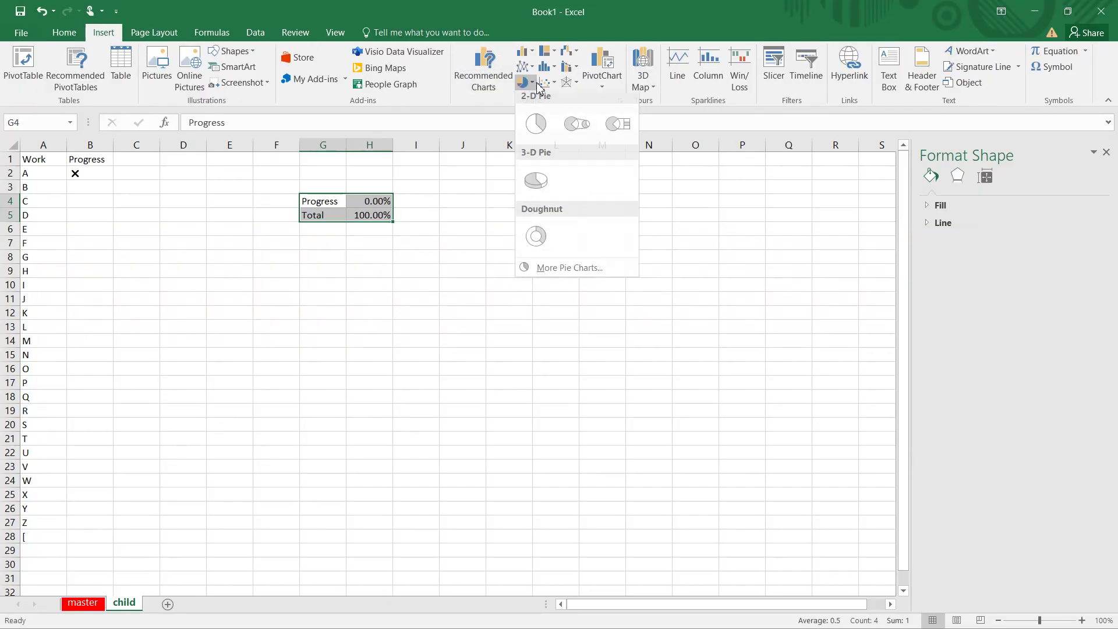
pyautogui.click(534, 129)
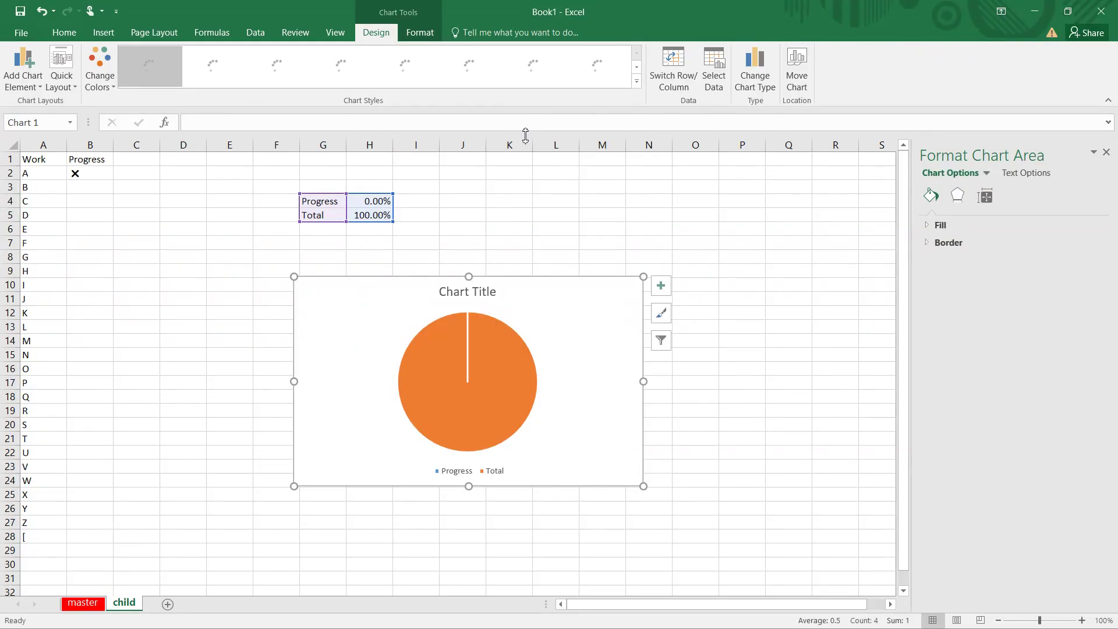
# Widen column C, then resize the pie chart to a narrow, tall shape and place it in column C beside the Progress list
pyautogui.moveTo(159, 146); pyautogui.dragTo(308, 153)
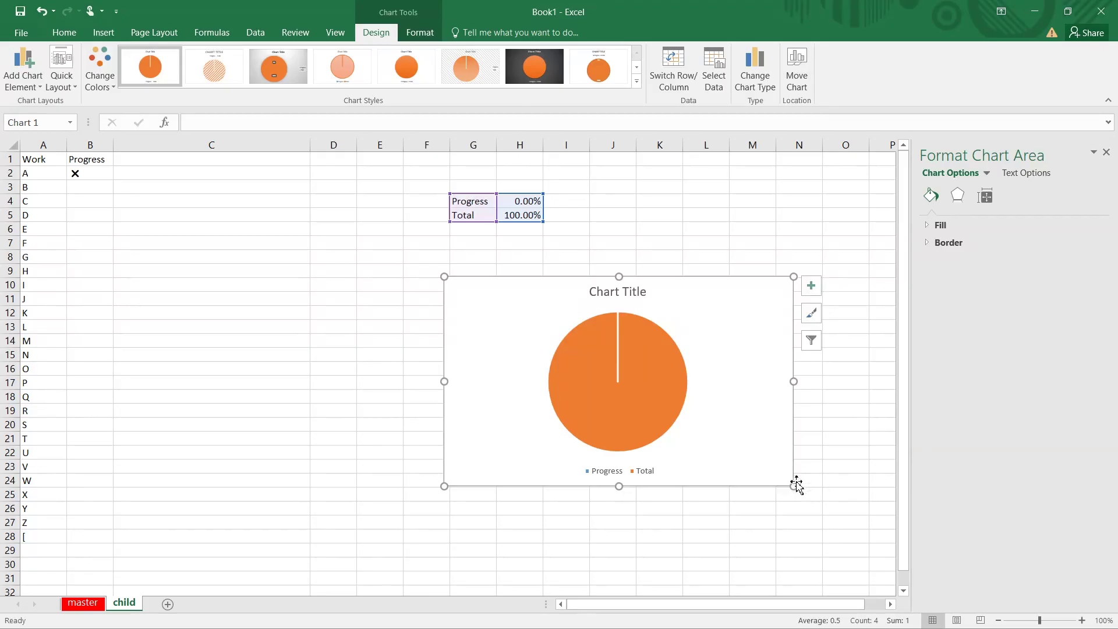
pyautogui.moveTo(793, 486); pyautogui.dragTo(615, 559)
pyautogui.click(540, 415)
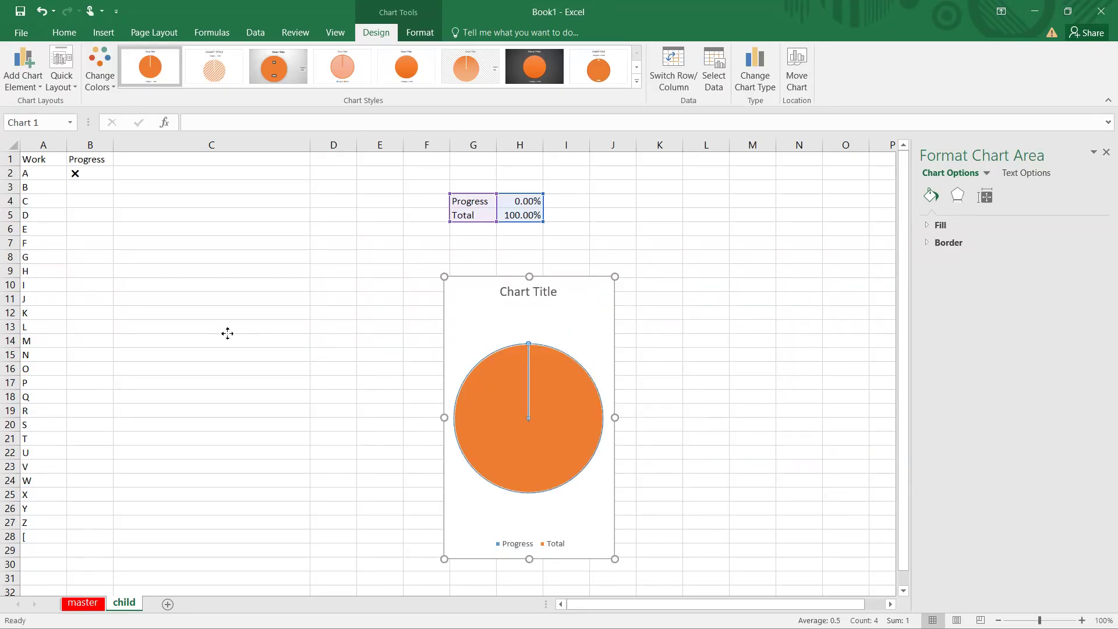
pyautogui.moveTo(481, 325); pyautogui.dragTo(160, 244)
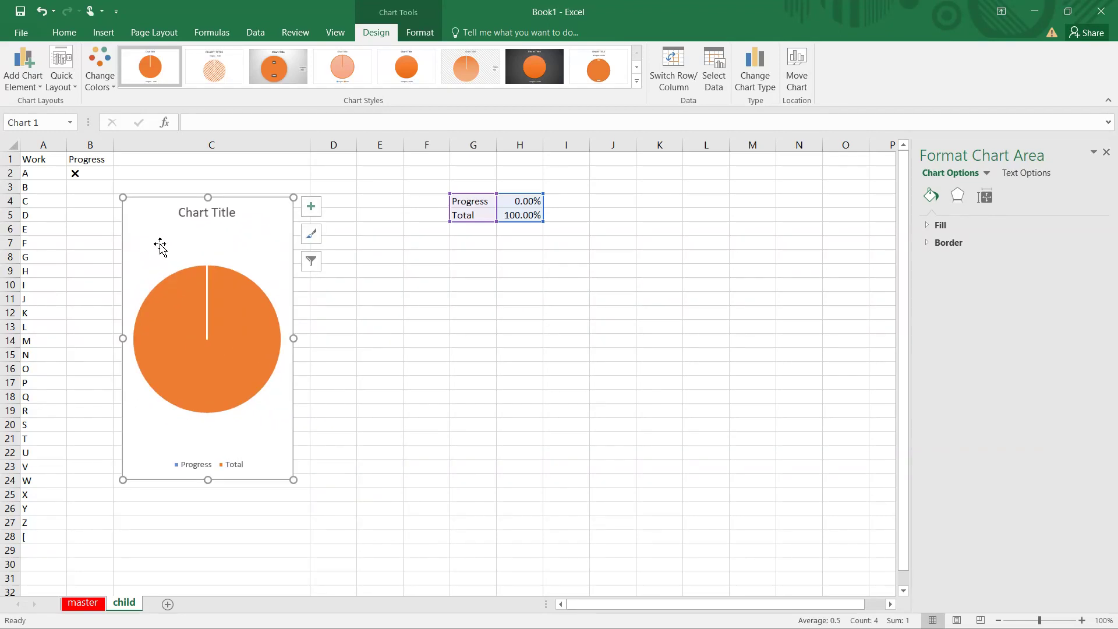
pyautogui.click(69, 196)
pyautogui.rightClick(69, 197)
pyautogui.click(320, 224)
pyautogui.click(319, 225)
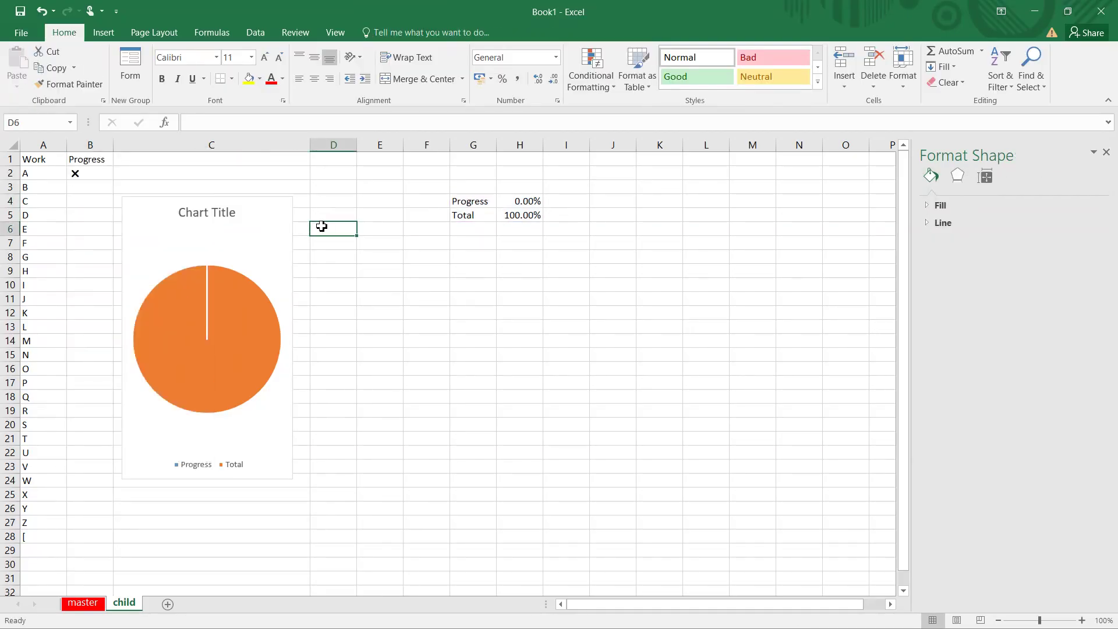
# Fill all Progress cells B2:B28 with the letter a as Webdings check marks
pyautogui.click(94, 170)
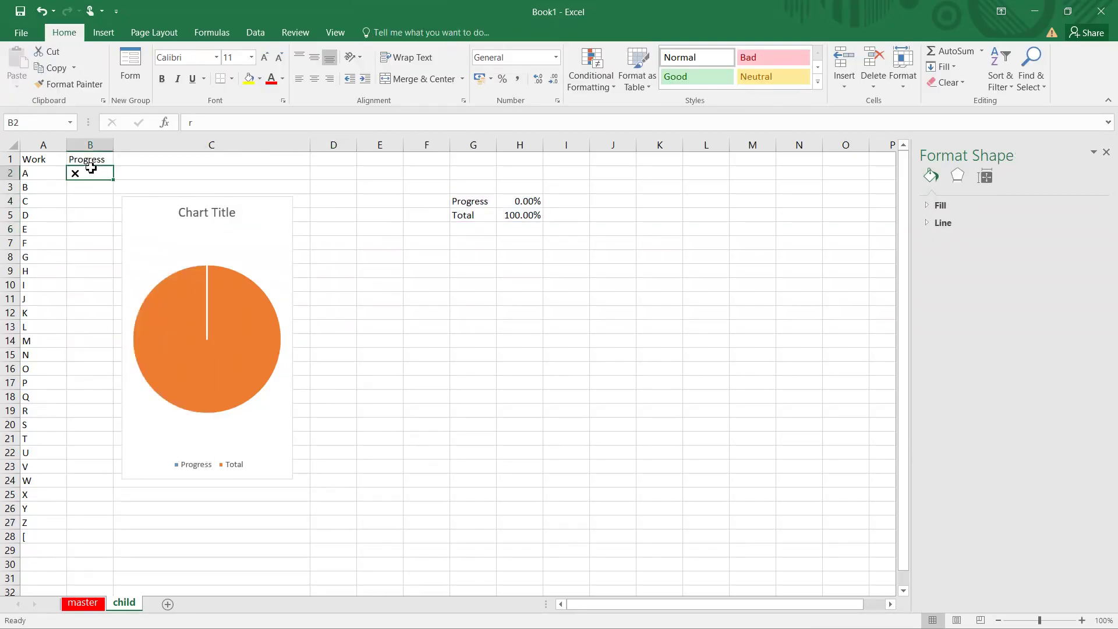
pyautogui.keyDown('shift'); pyautogui.click(88, 542); pyautogui.keyUp('shift')
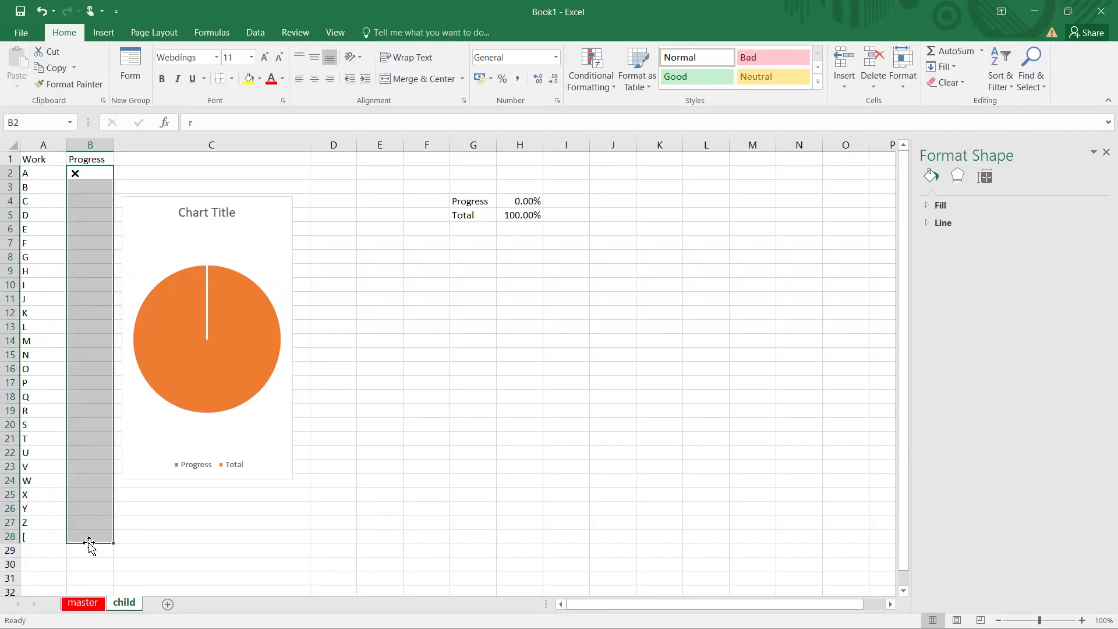
pyautogui.write('a')
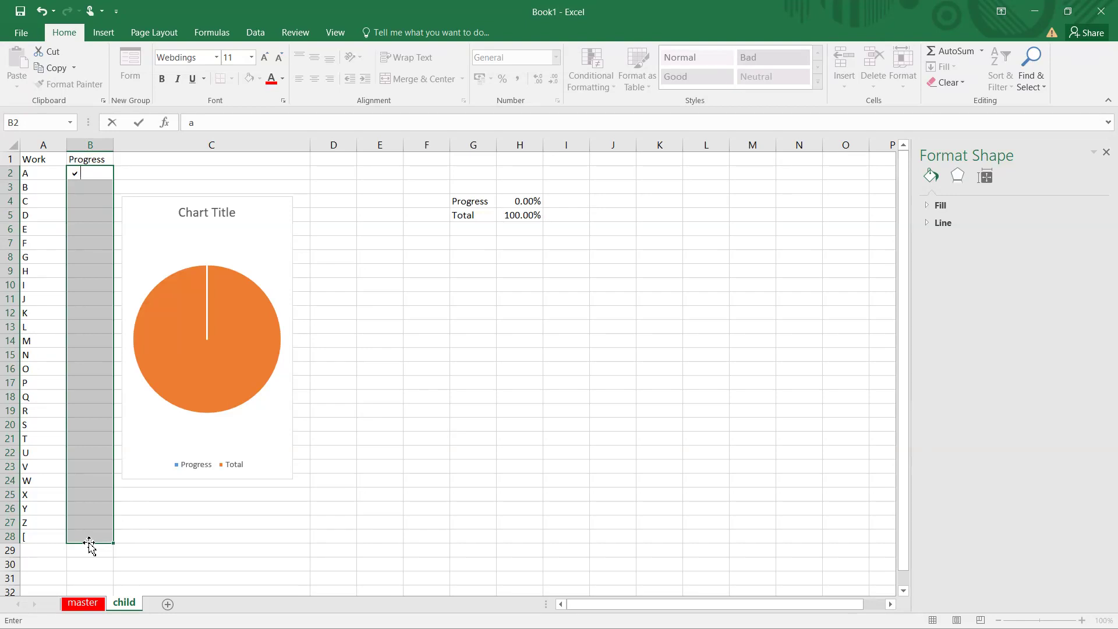
pyautogui.hotkey('ctrl', 'Return')
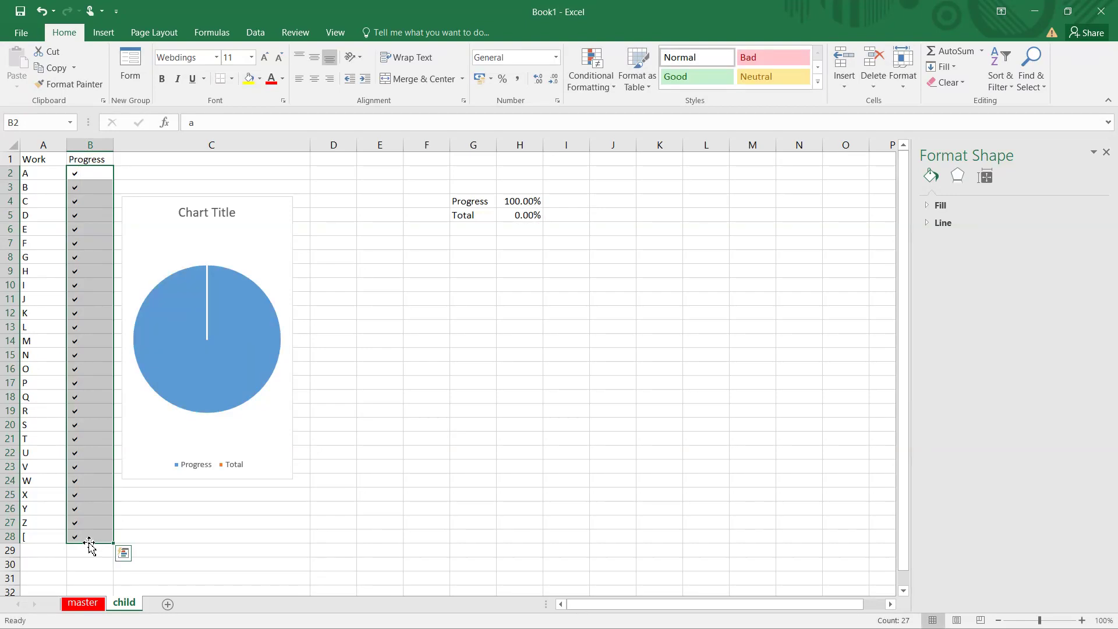
# Replace the check marks in B4, B7, B13, B17 and B21 with the letter r as Webdings cross marks
pyautogui.click(80, 242)
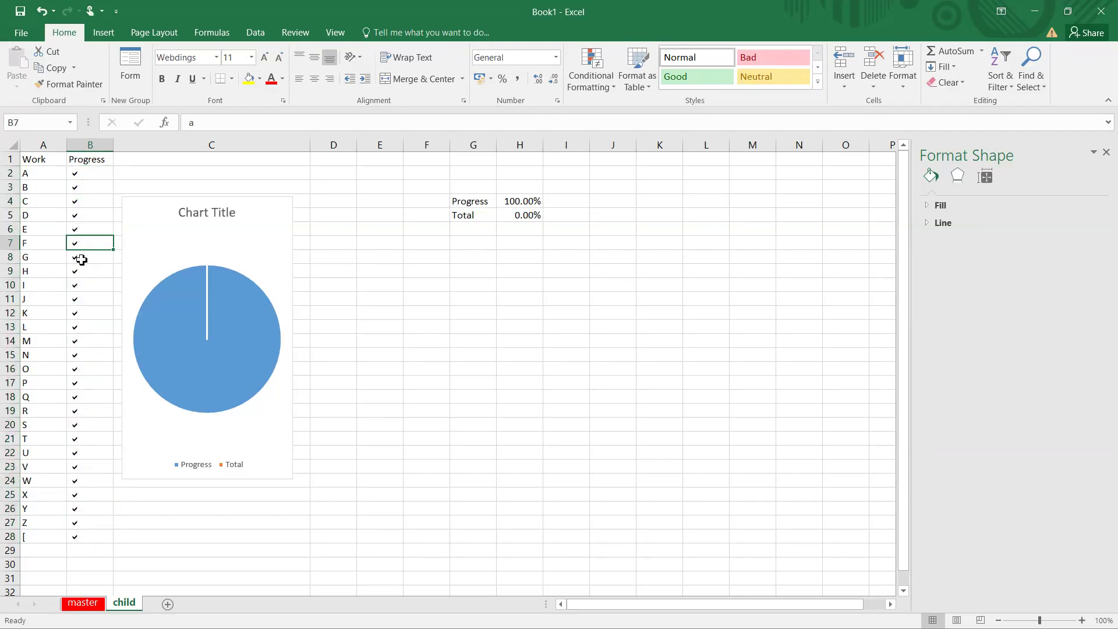
pyautogui.keyDown('ctrl'); pyautogui.click(81, 326); pyautogui.keyUp('ctrl')
pyautogui.keyDown('ctrl'); pyautogui.click(82, 384); pyautogui.keyUp('ctrl')
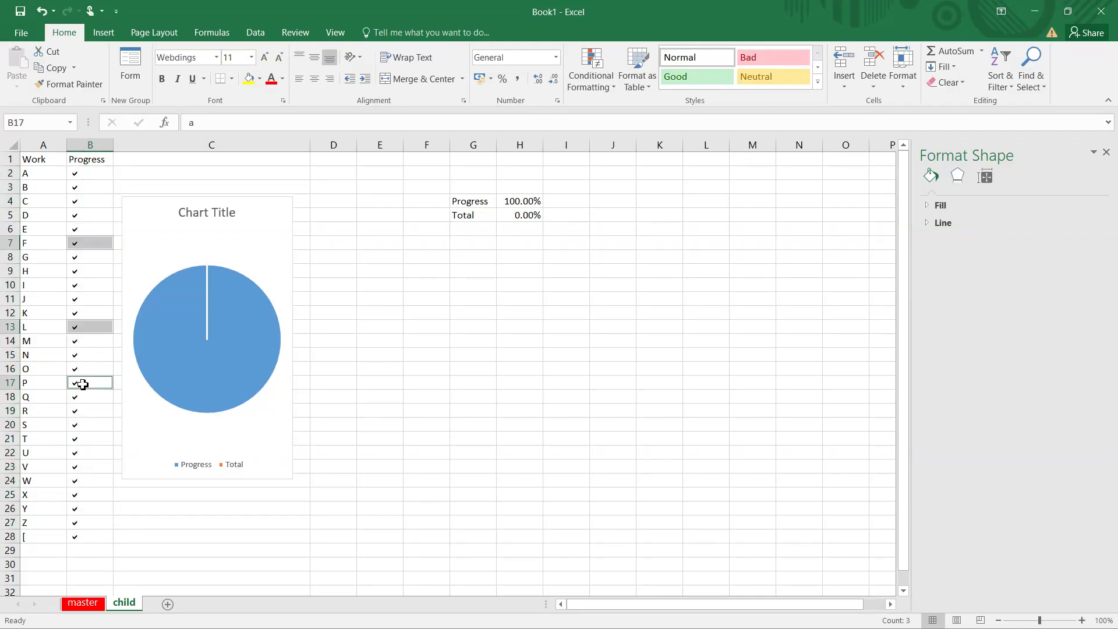
pyautogui.keyDown('ctrl'); pyautogui.click(83, 438); pyautogui.keyUp('ctrl')
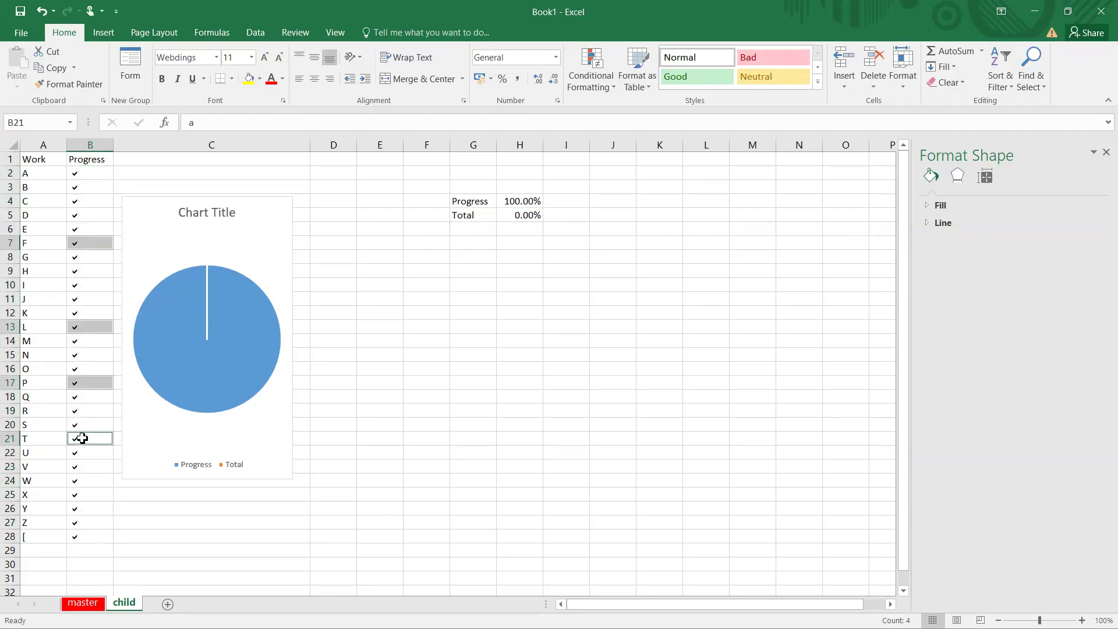
pyautogui.keyDown('ctrl'); pyautogui.click(92, 205); pyautogui.keyUp('ctrl')
pyautogui.write('r')
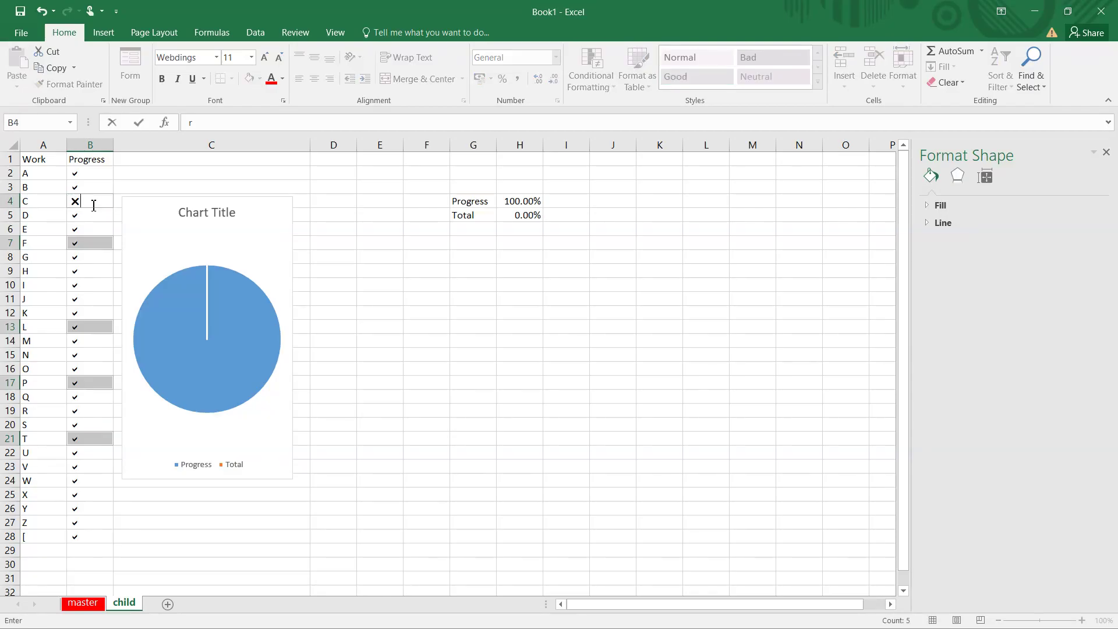
pyautogui.hotkey('ctrl', 'Return')
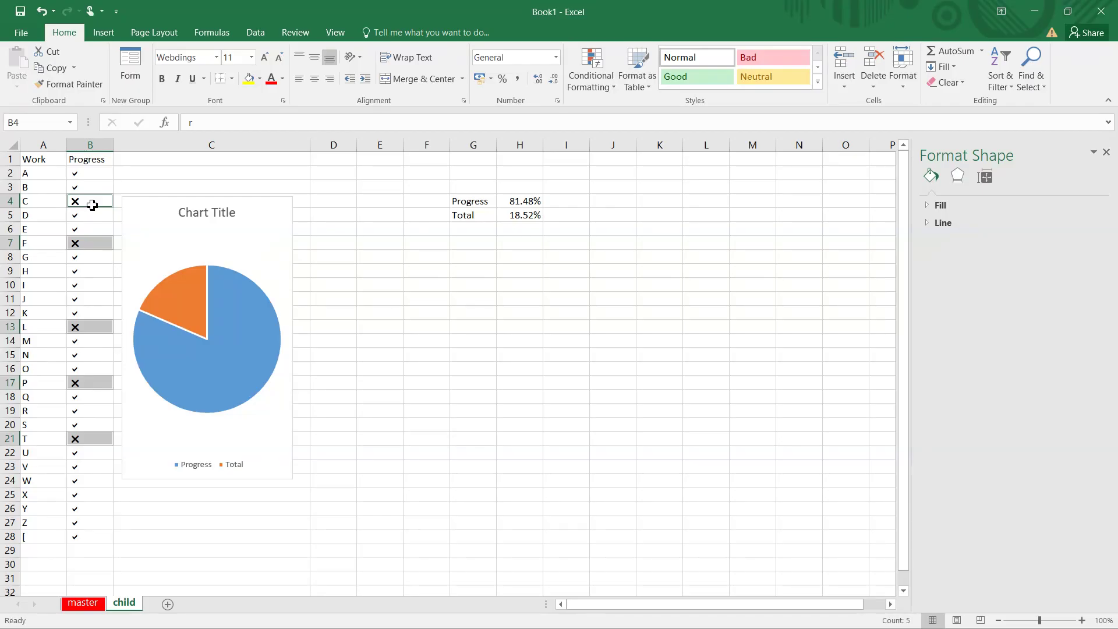
# Apply the preset pie chart style with a light grey background, a shadowed pie and white percentage labels inside the slices
pyautogui.click(221, 317)
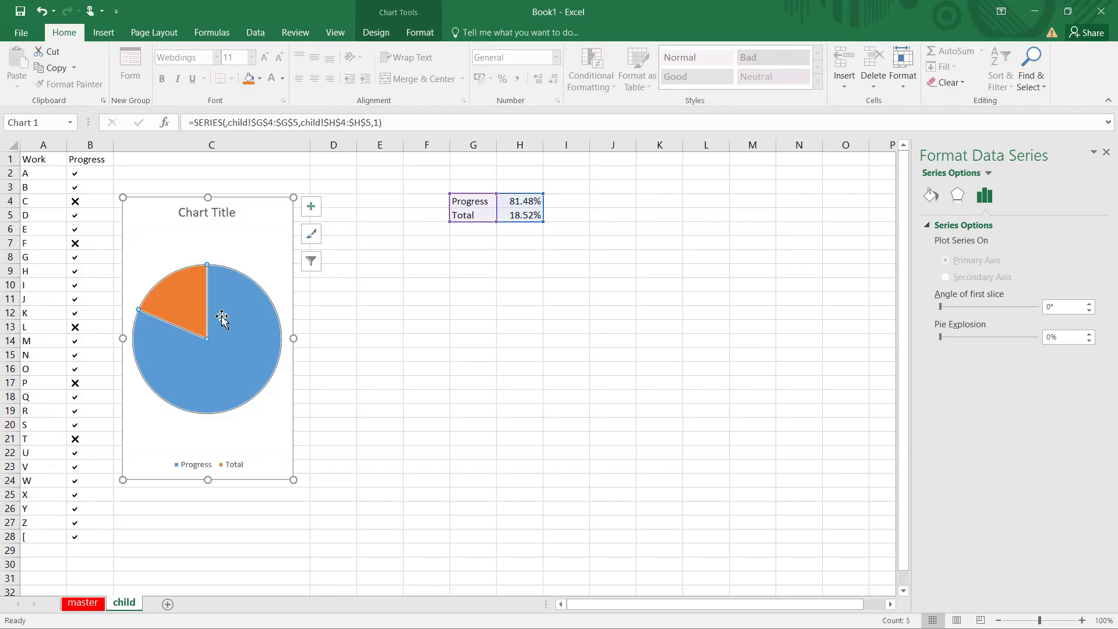
pyautogui.click(223, 318)
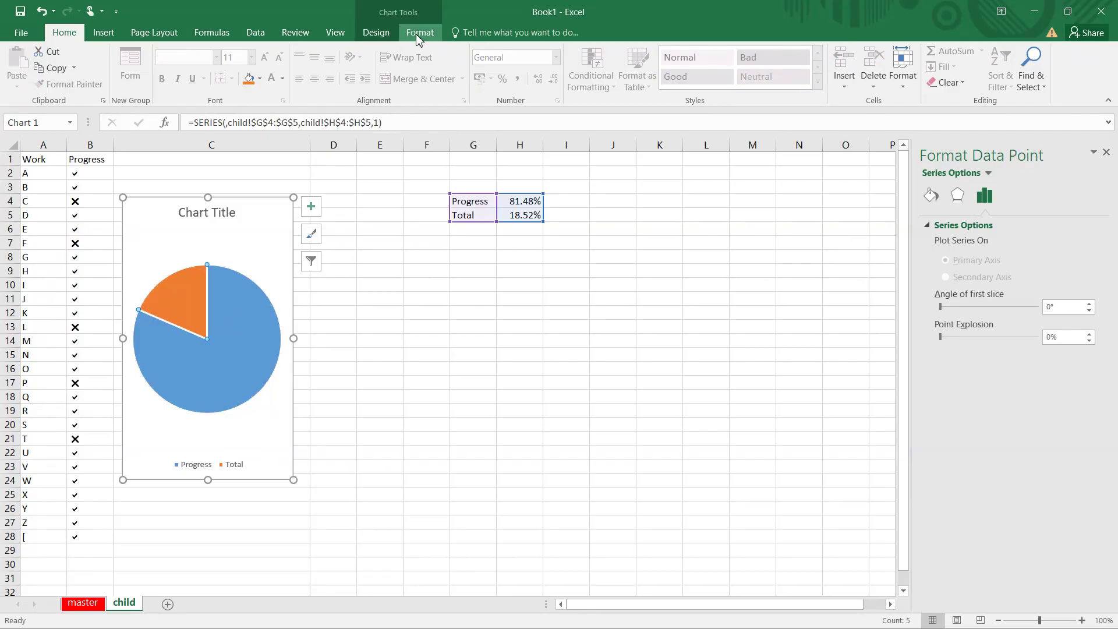
pyautogui.click(417, 36)
pyautogui.click(380, 38)
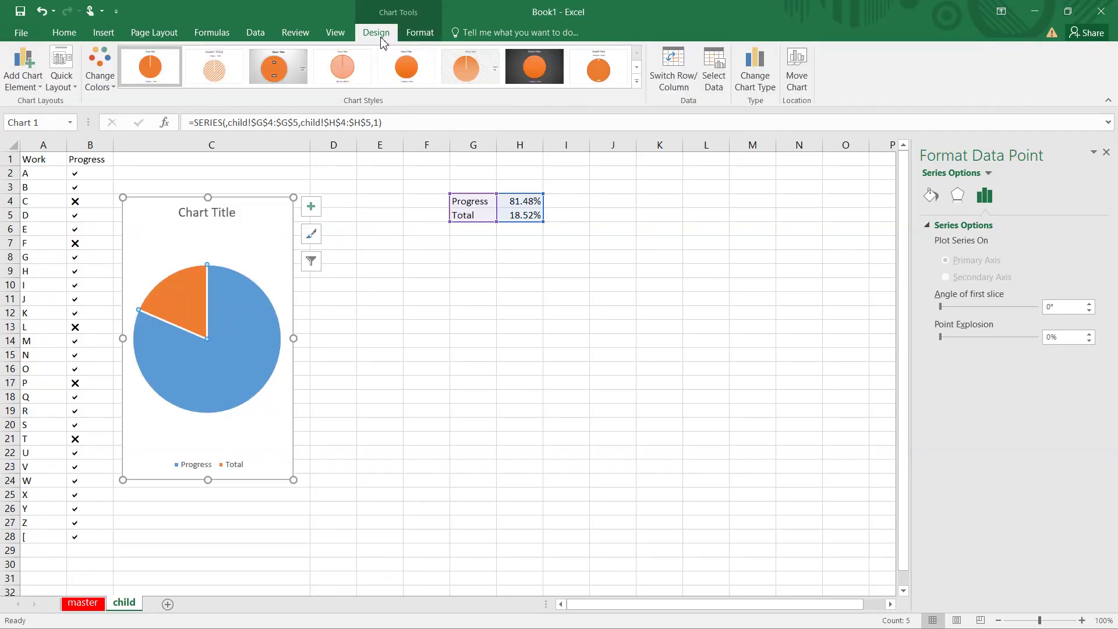
pyautogui.click(165, 74)
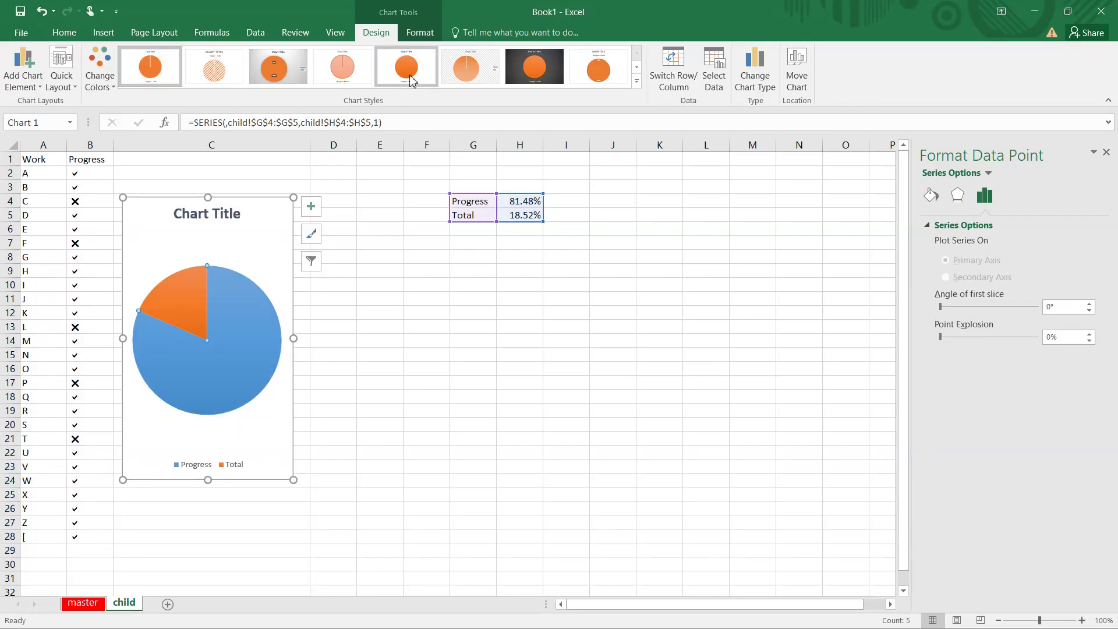
pyautogui.click(637, 81)
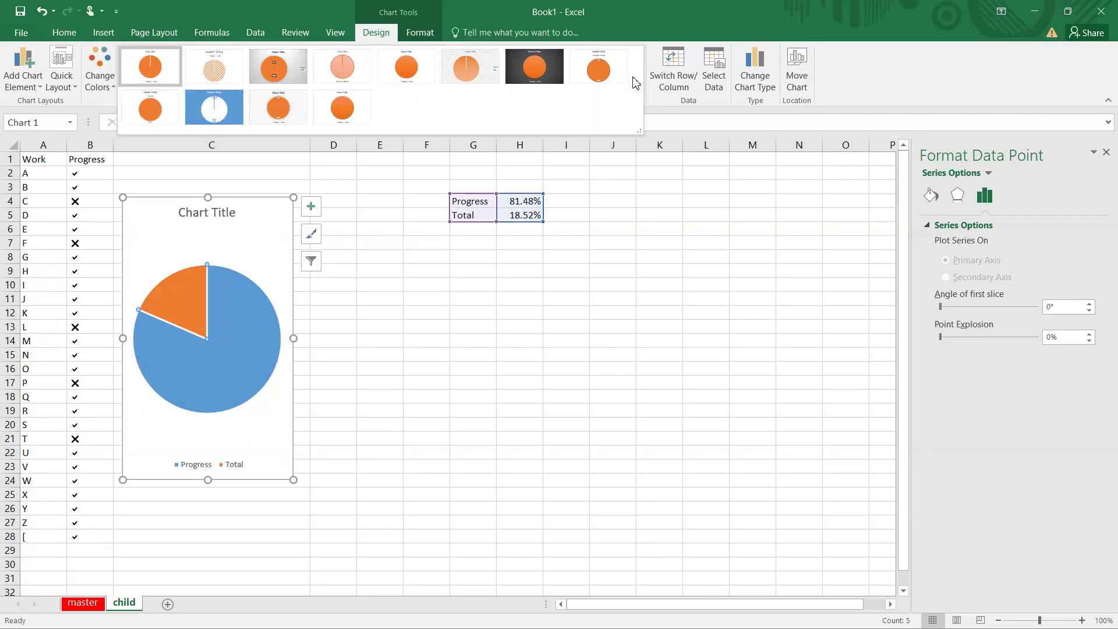
pyautogui.click(273, 104)
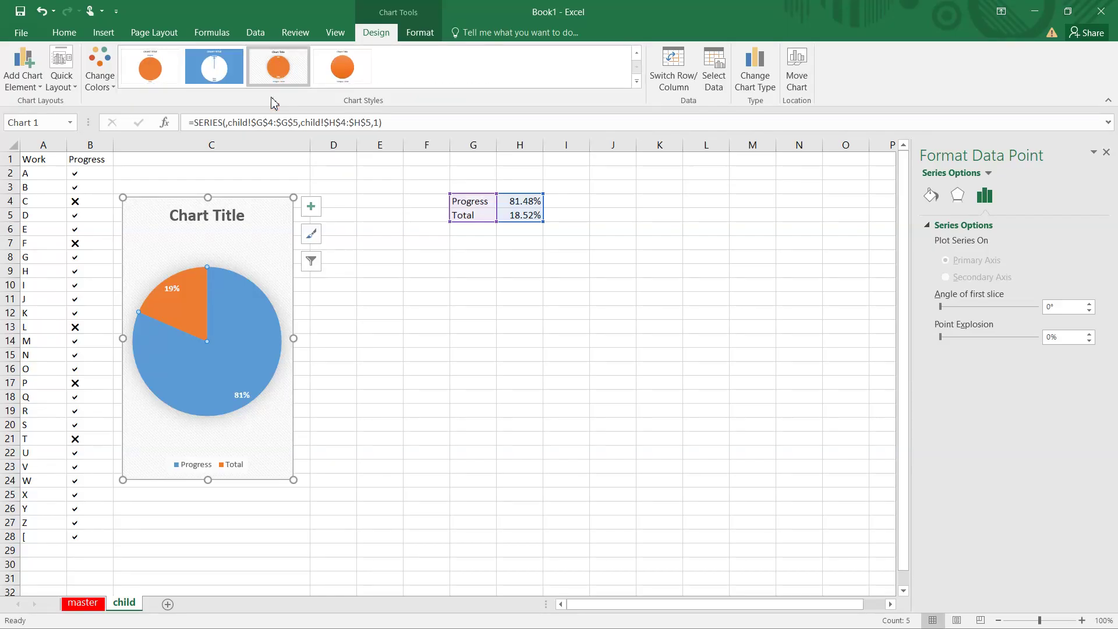
# Set the font size of the pie chart's percentage data labels to 20
pyautogui.rightClick(178, 291)
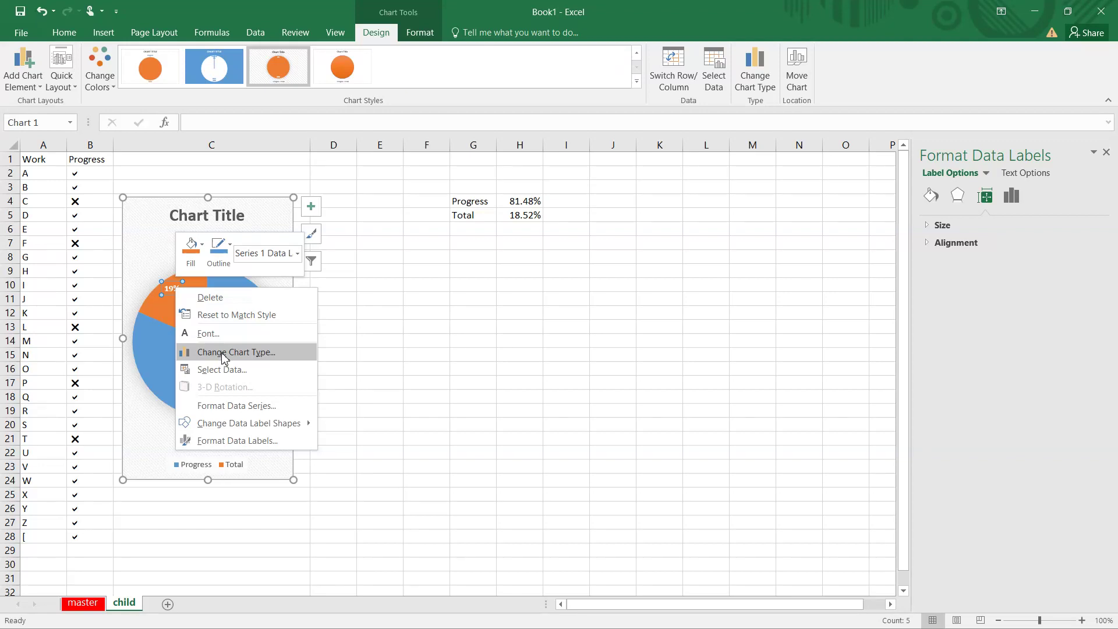
pyautogui.click(221, 335)
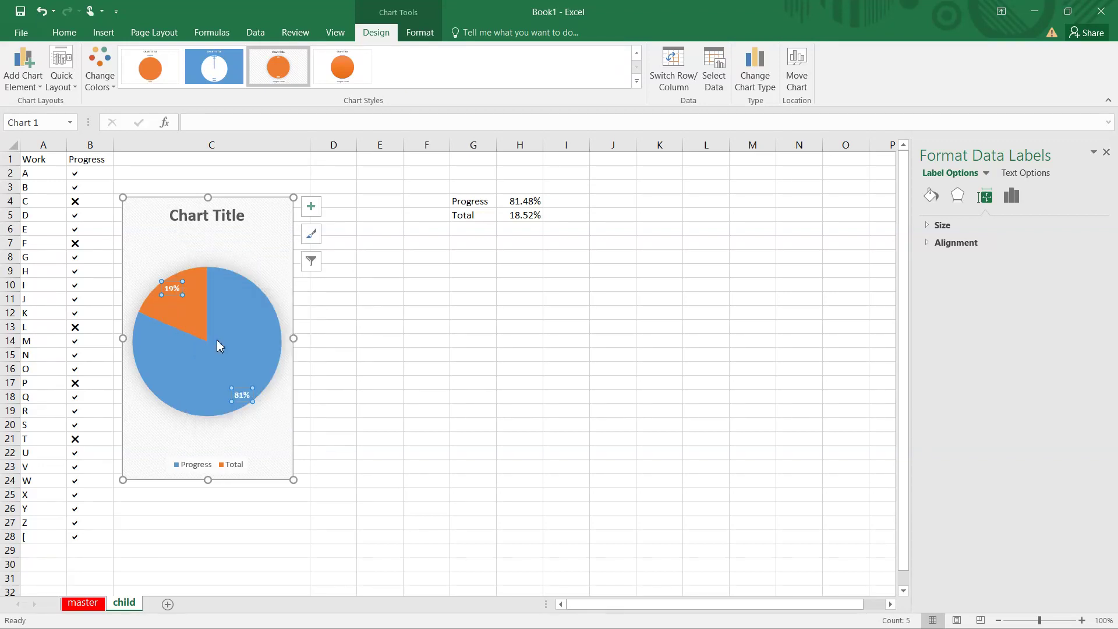
pyautogui.doubleClick(648, 261)
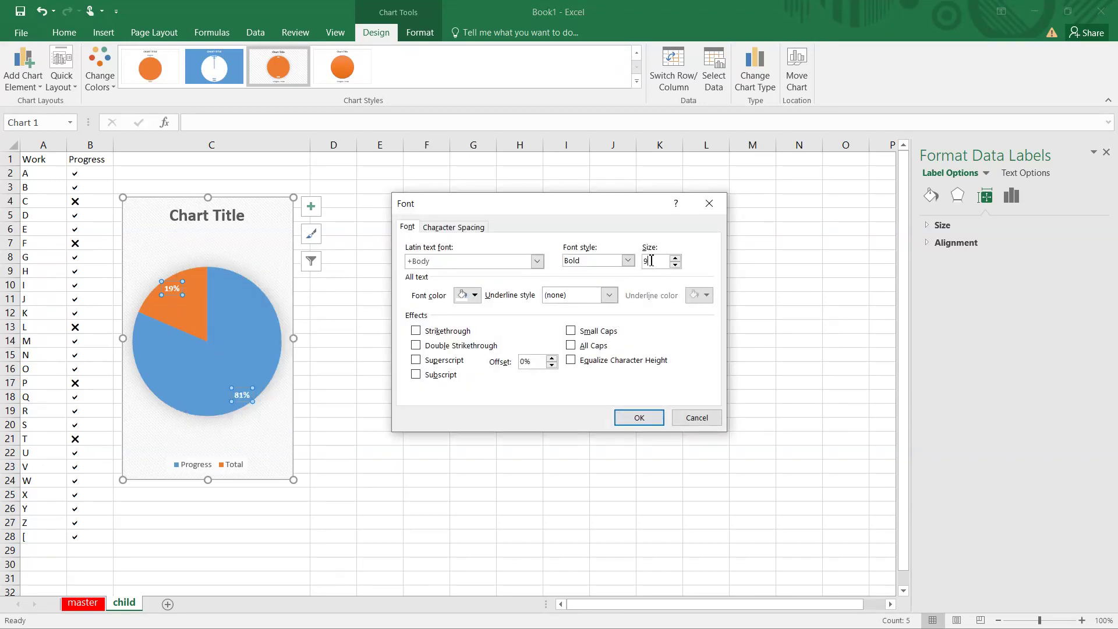
pyautogui.write('20')
pyautogui.press('Return')
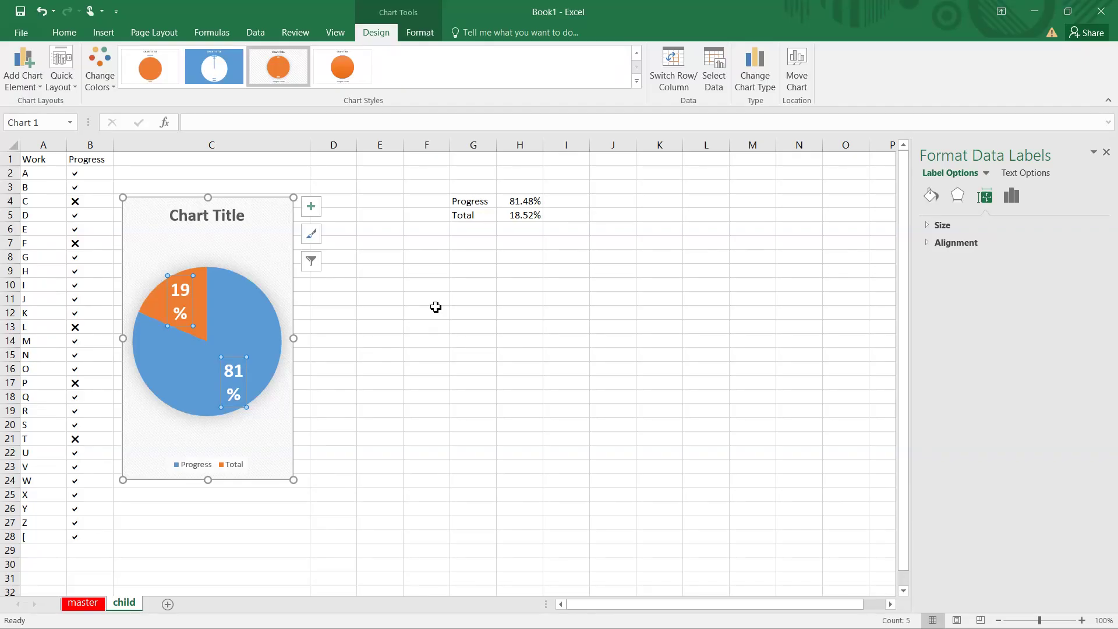
pyautogui.press('super')
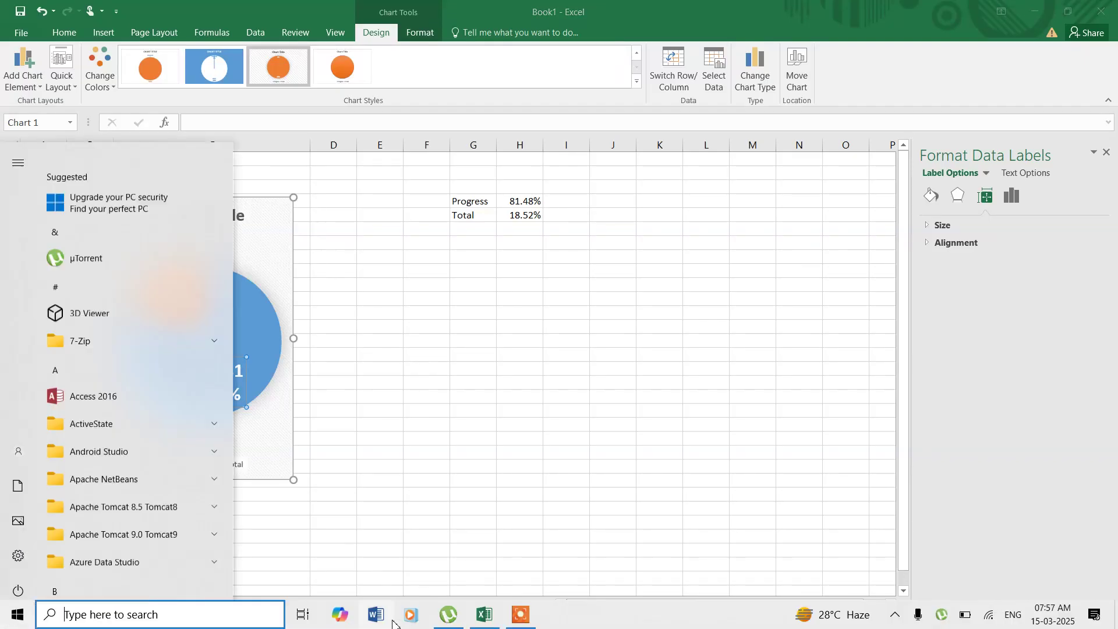
pyautogui.click(521, 616)
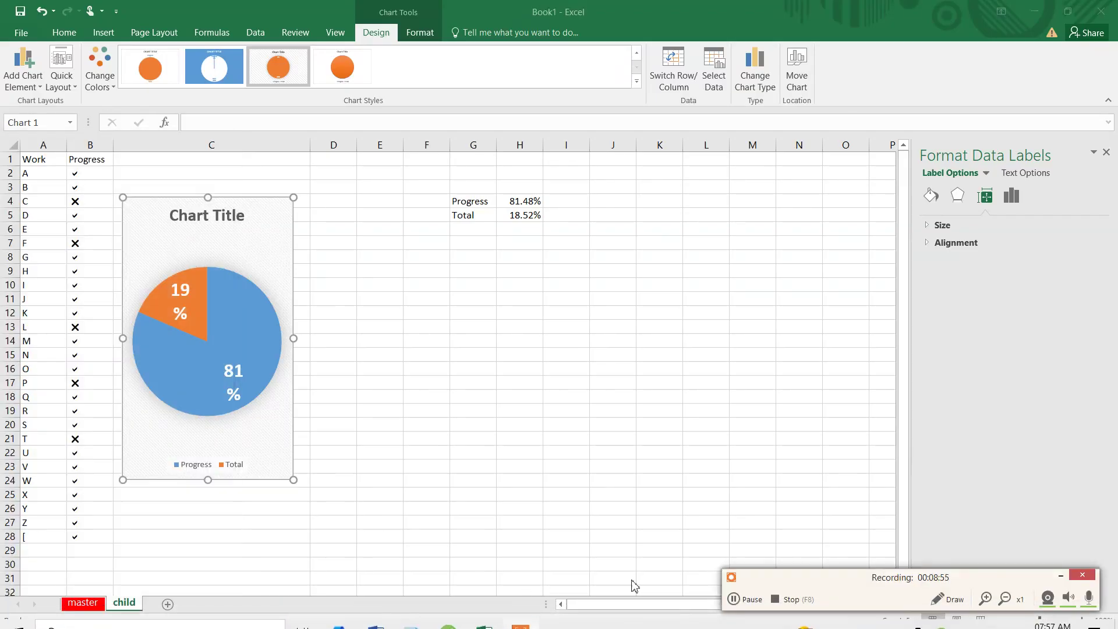